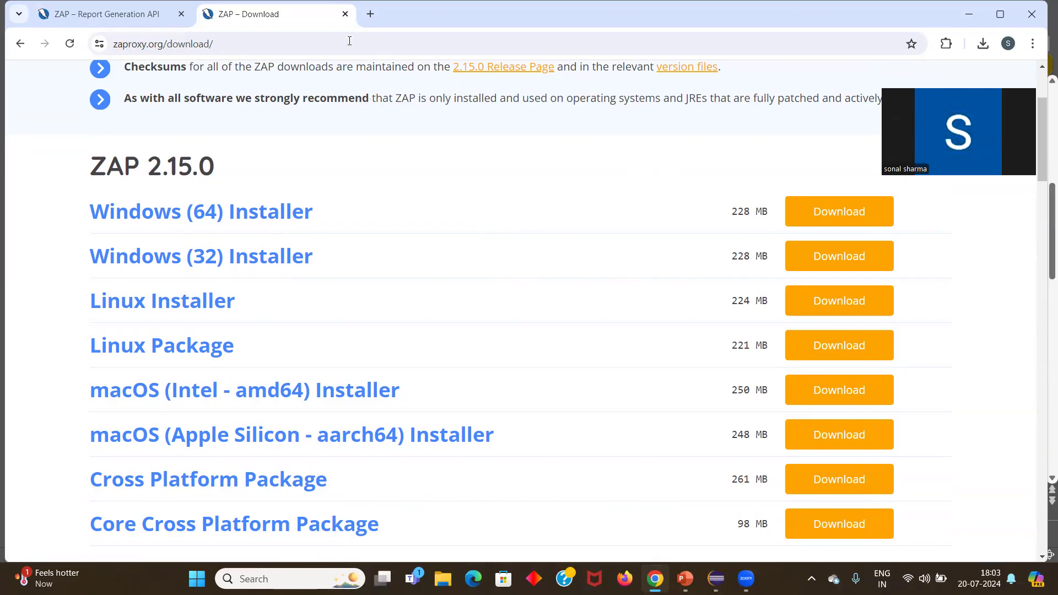
Step: Close the ZAP download page, minimise the browser and presentation, and launch ZAP 2.15.0 without persisting the session
{"action": "left_click", "coordinate": [345, 14]}
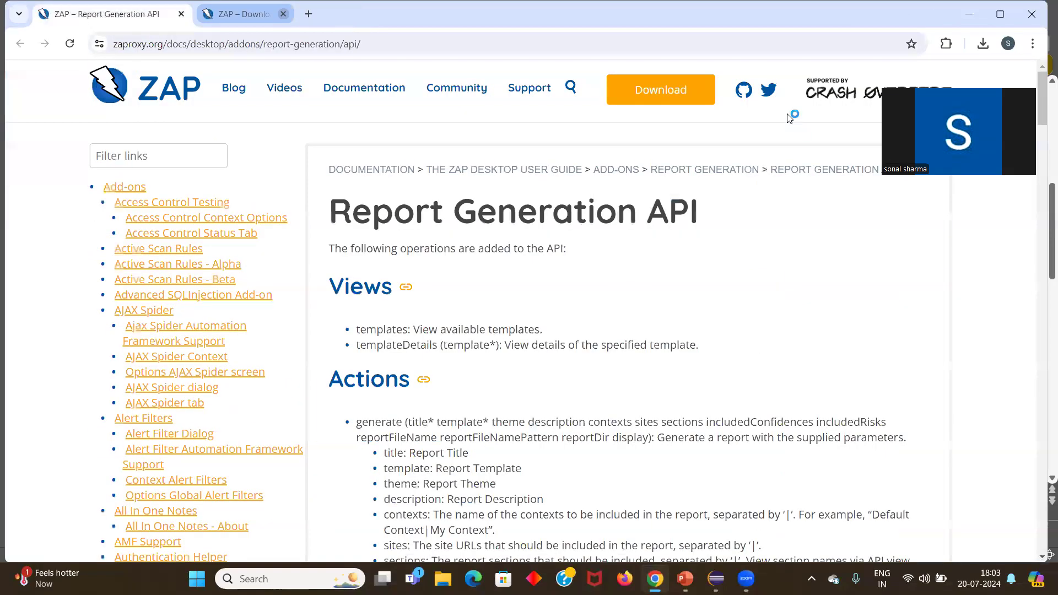
{"action": "left_click", "coordinate": [971, 16]}
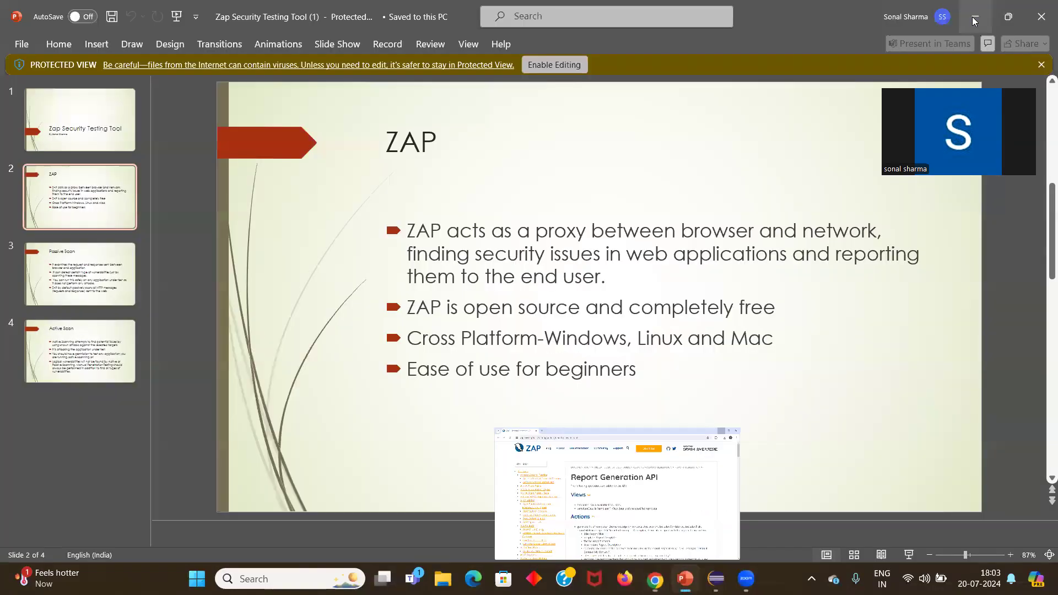
{"action": "left_click", "coordinate": [974, 17]}
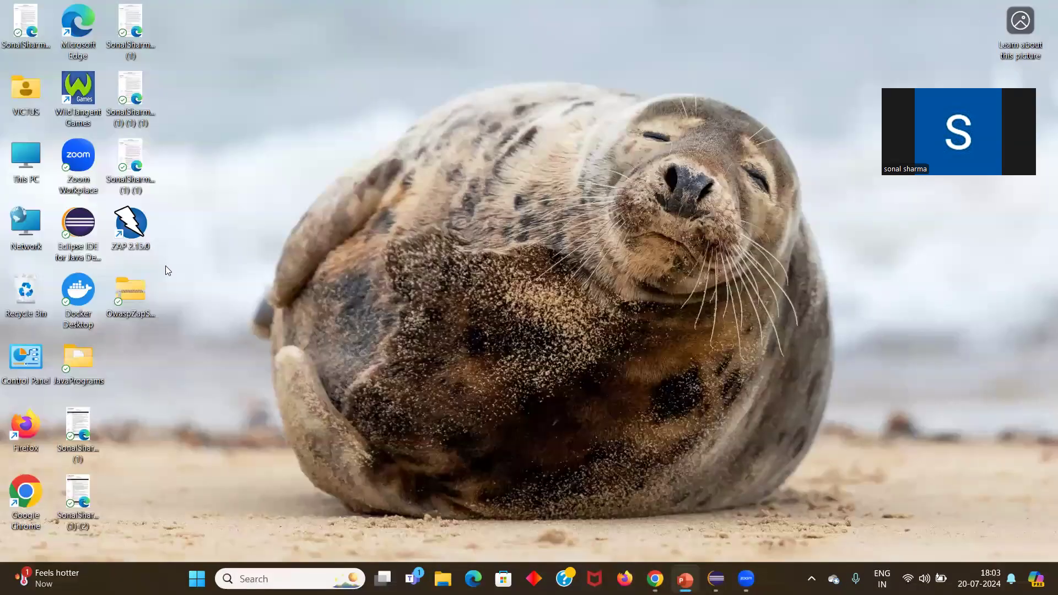
{"action": "double_click", "coordinate": [138, 240]}
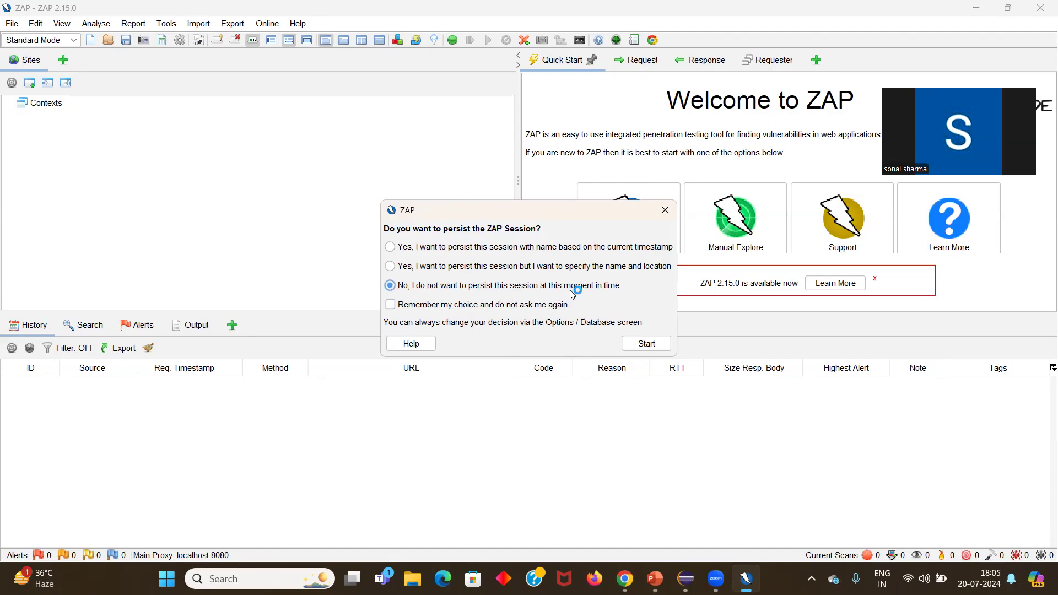
{"action": "left_click", "coordinate": [654, 343]}
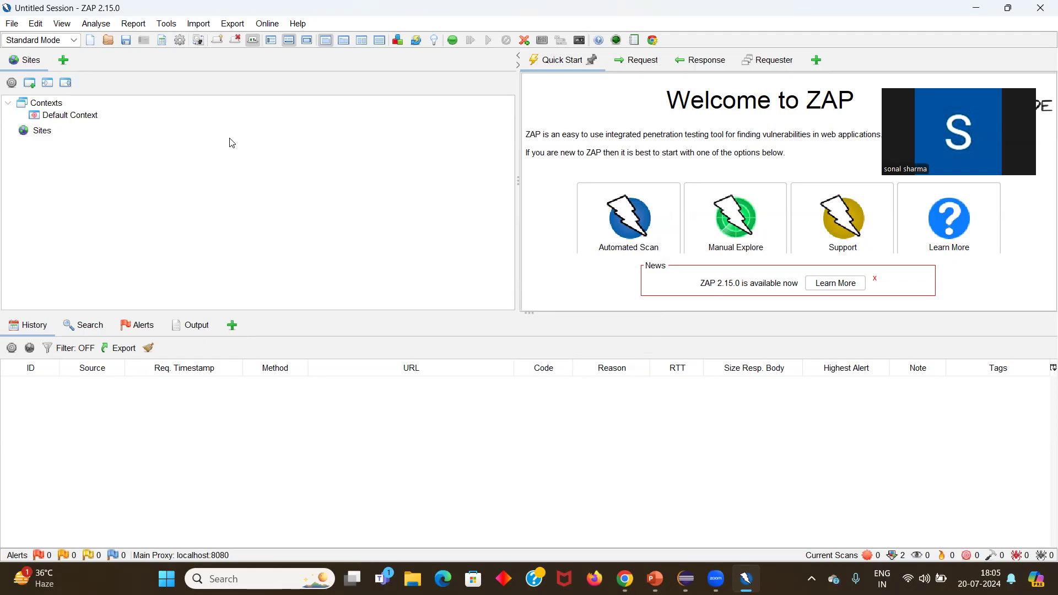
{"action": "left_click", "coordinate": [12, 24]}
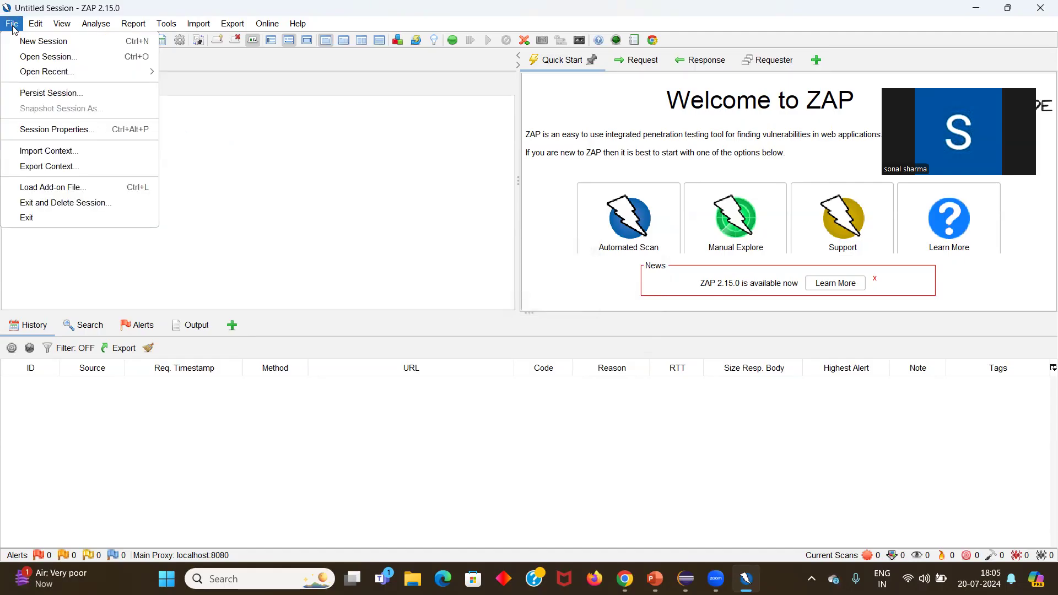
{"action": "left_click", "coordinate": [49, 93]}
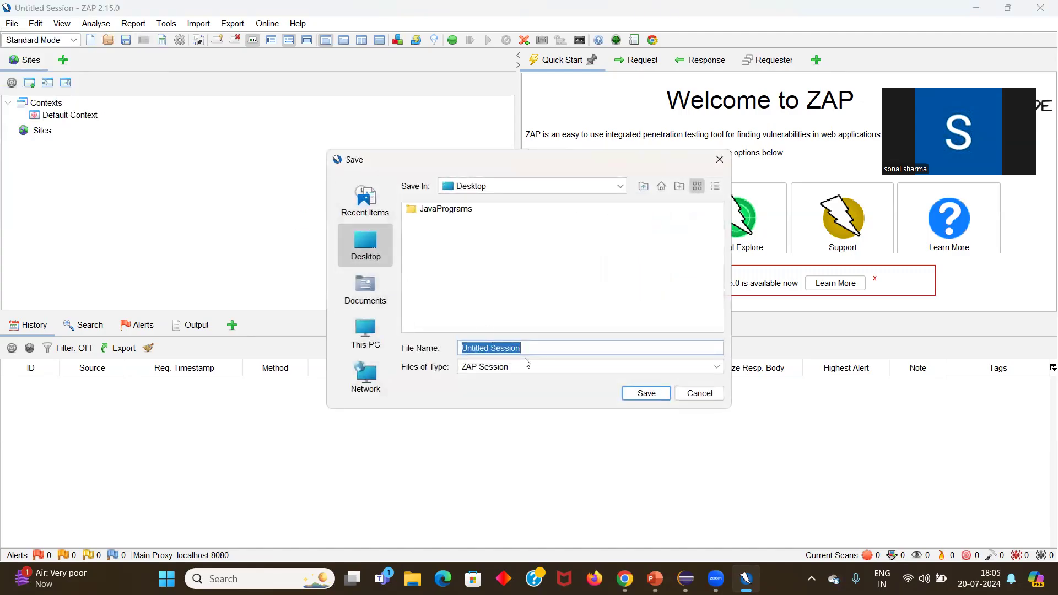
{"action": "left_click", "coordinate": [505, 191]}
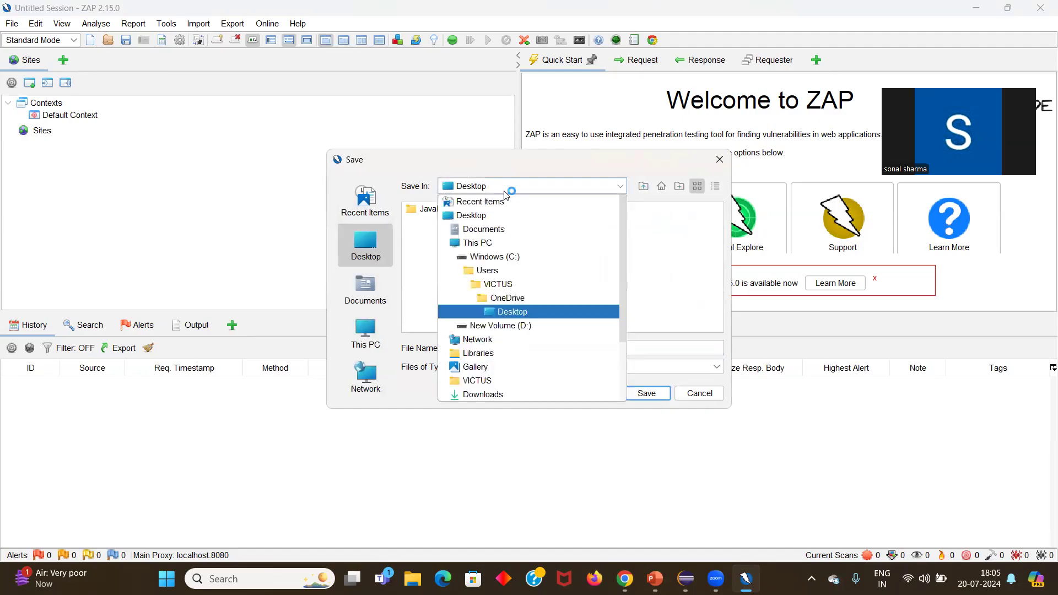
{"action": "left_click", "coordinate": [405, 285]}
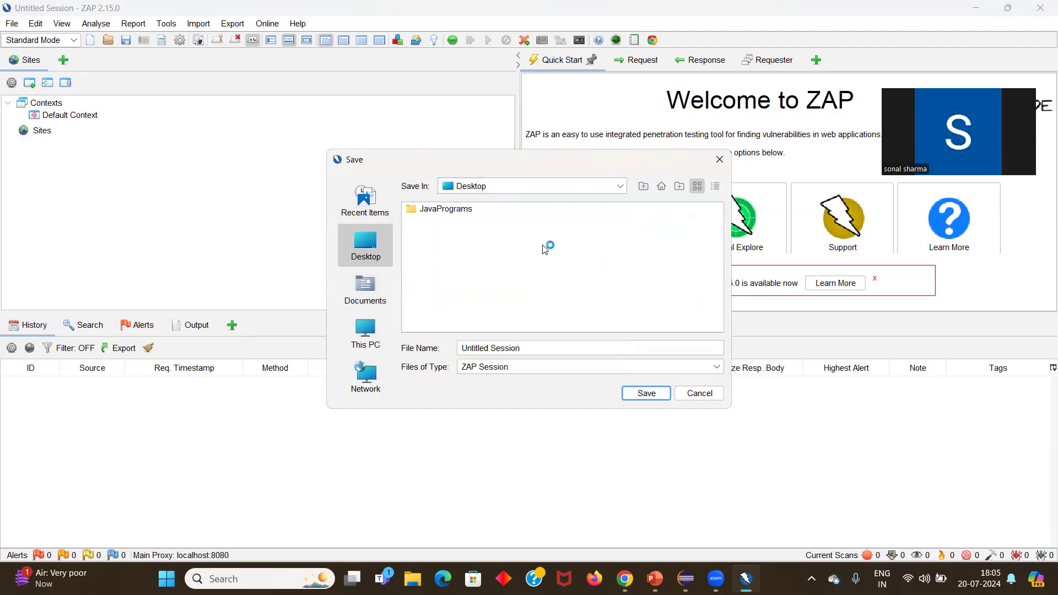
{"action": "left_click", "coordinate": [720, 160]}
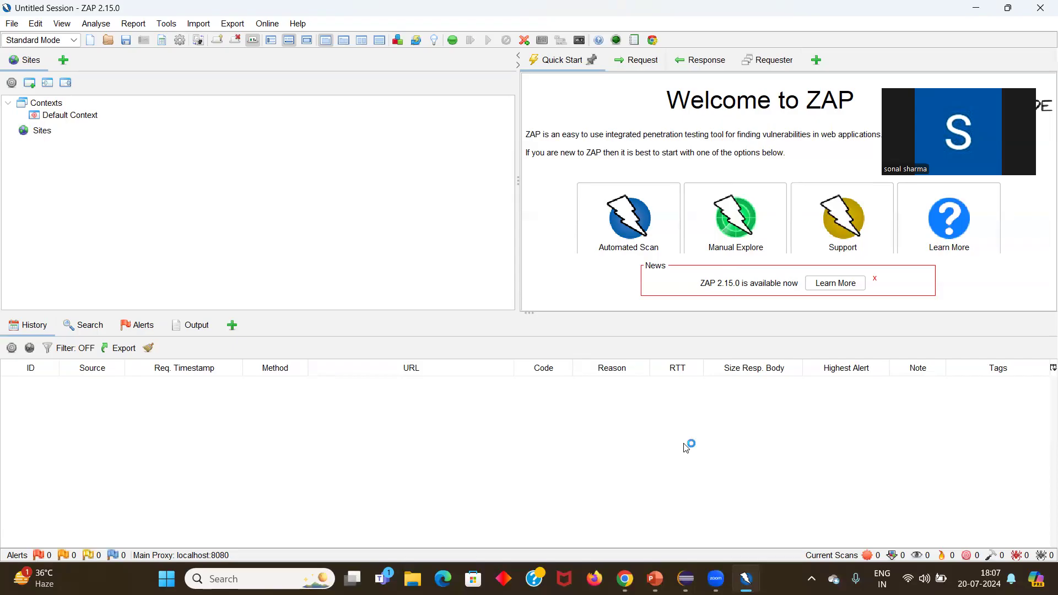
Step: Switch to PowerPoint and show the Passive Scan slide of the ZAP presentation
{"action": "left_click", "coordinate": [655, 579]}
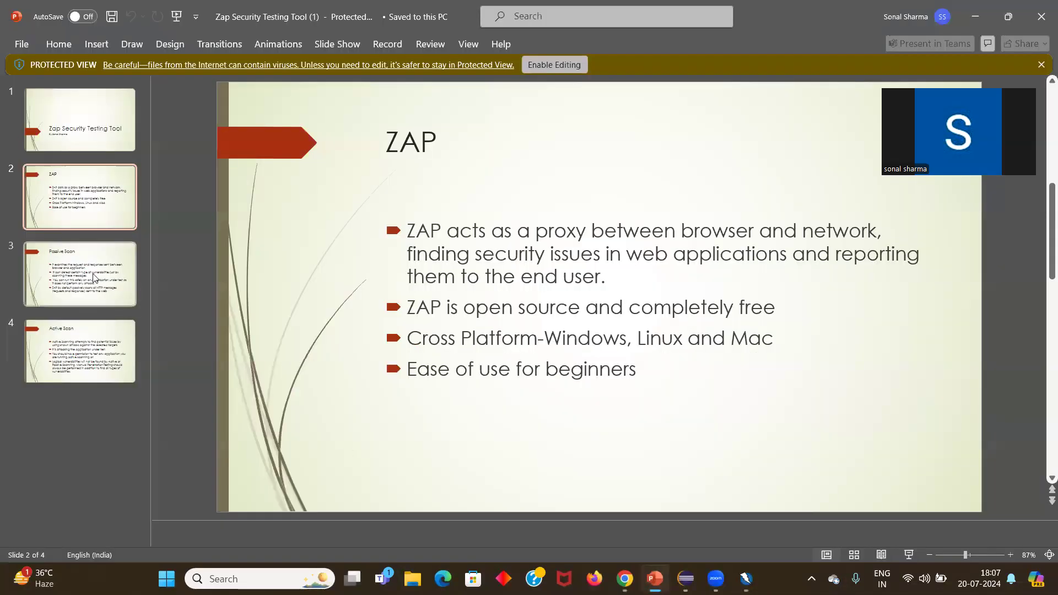
{"action": "left_click", "coordinate": [94, 277]}
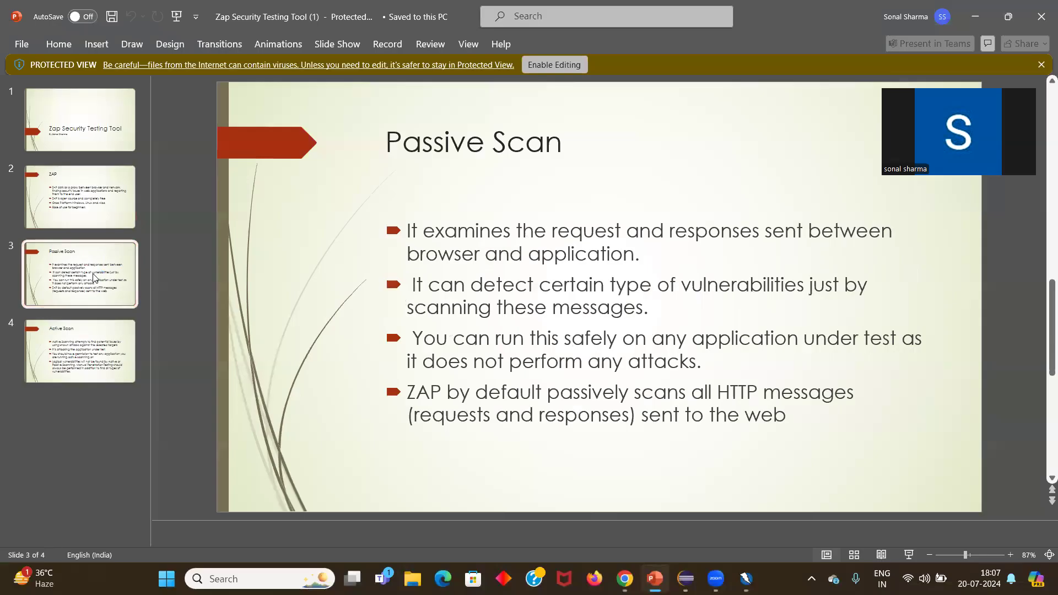
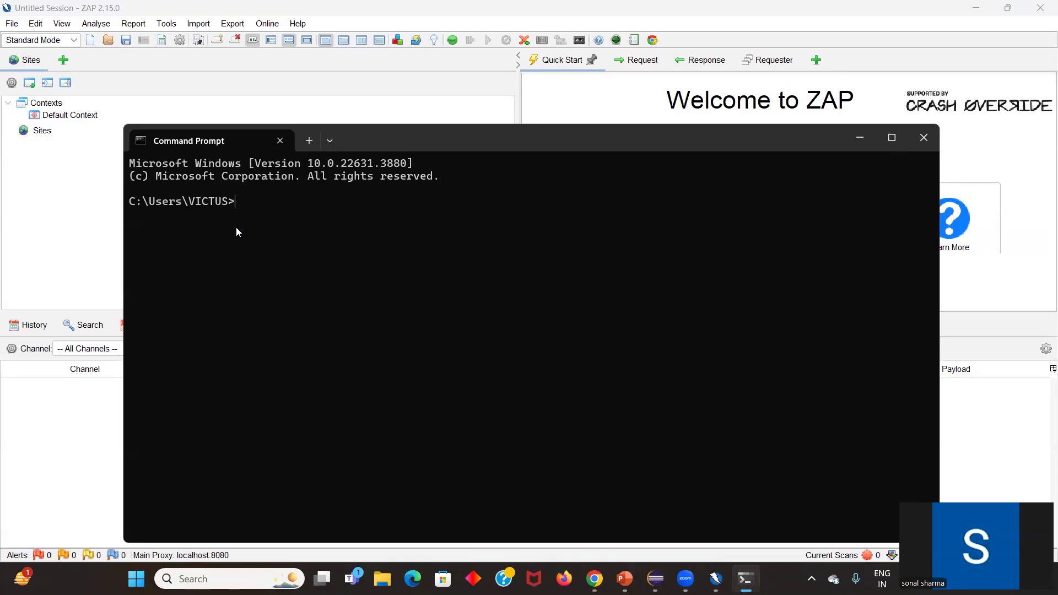
Step: Change to the juice-shop folder in the Command Prompt and start the server with npm start
{"action": "type", "text": "d juice-shop"}
{"action": "key", "text": "Return"}
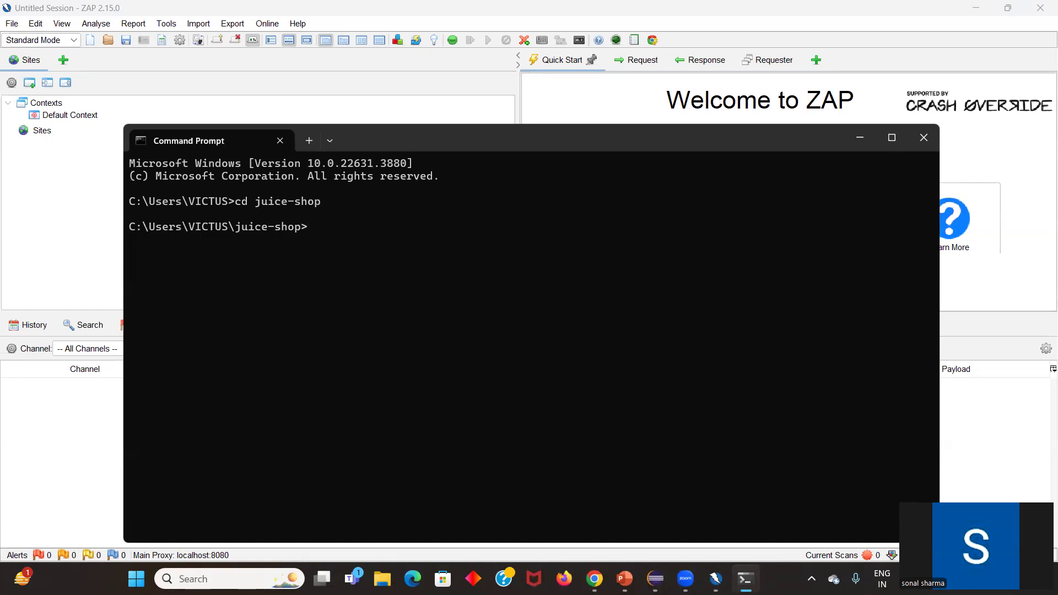
{"action": "type", "text": "npm start"}
Step: Switch to Chrome and open the Juice Shop GitHub repository from owasp.org/www-project-juice-shop/ in a new tab
{"action": "left_click", "coordinate": [594, 578]}
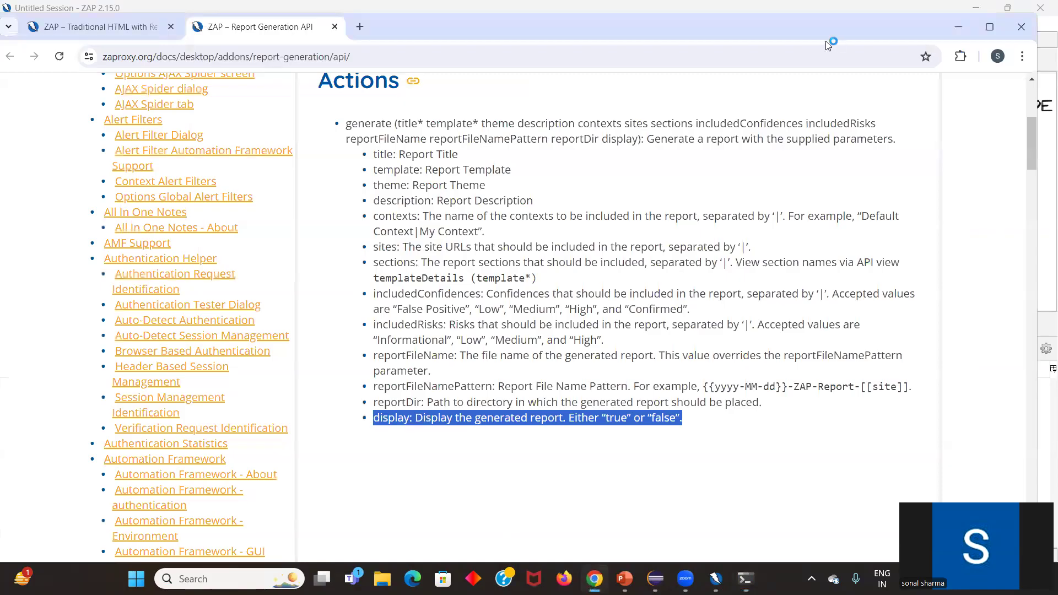
{"action": "left_click_drag", "start_coordinate": [820, 34], "coordinate": [798, 104]}
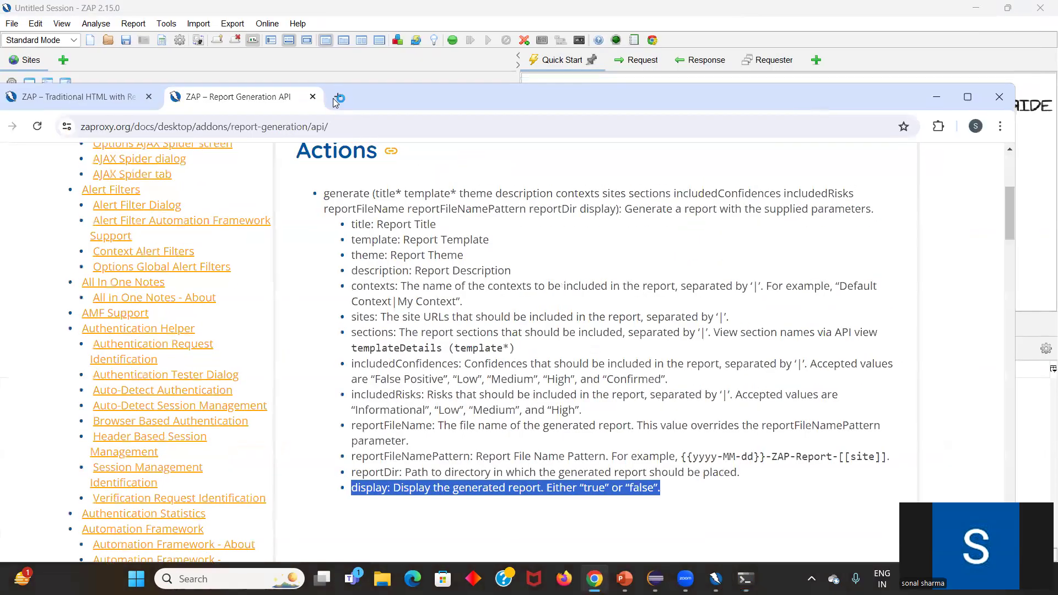
{"action": "left_click", "coordinate": [339, 97]}
{"action": "type", "text": "owasp.org/www-project-juice-shop/"}
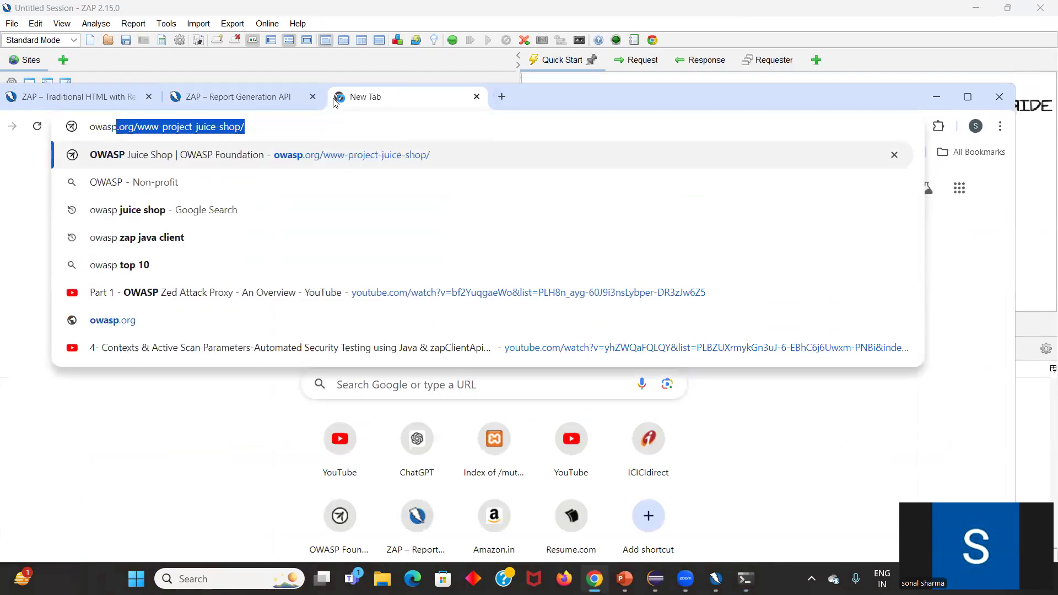
{"action": "key", "text": "Return"}
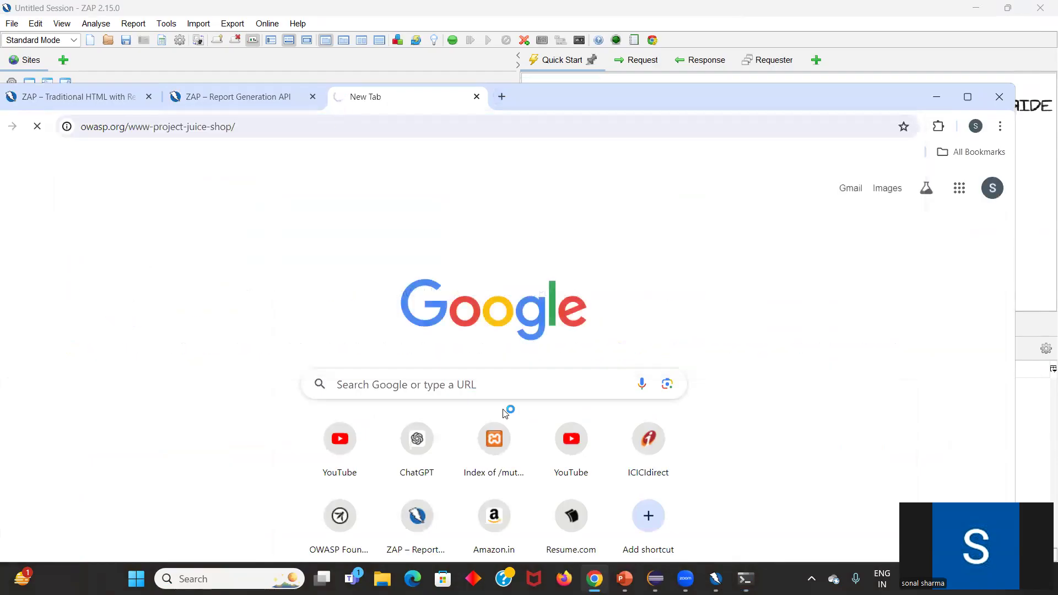
{"action": "scroll", "coordinate": [727, 380], "scroll_direction": "down", "scroll_amount": 5}
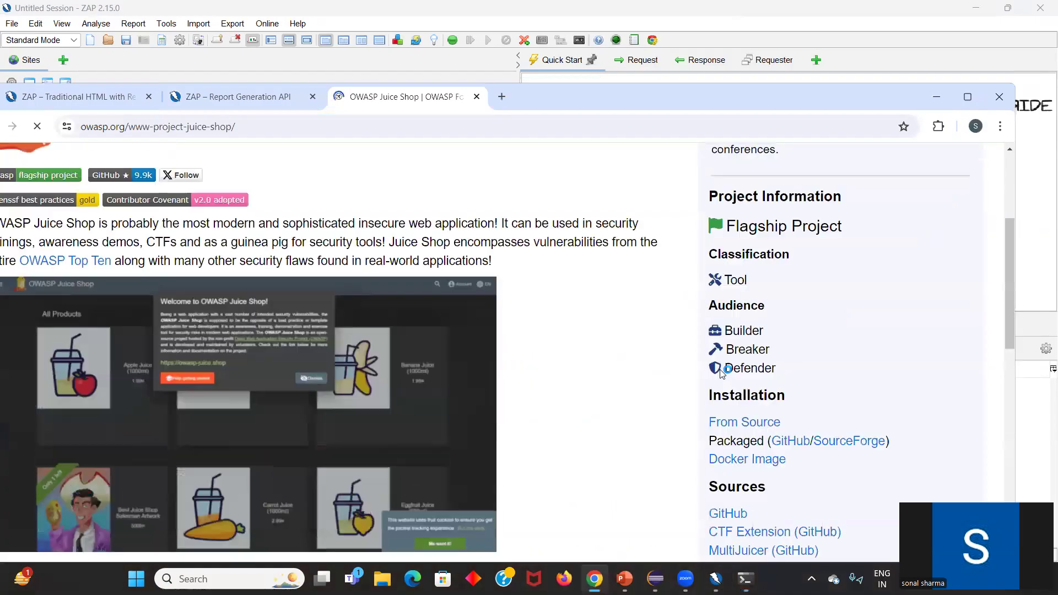
{"action": "left_click", "coordinate": [731, 394]}
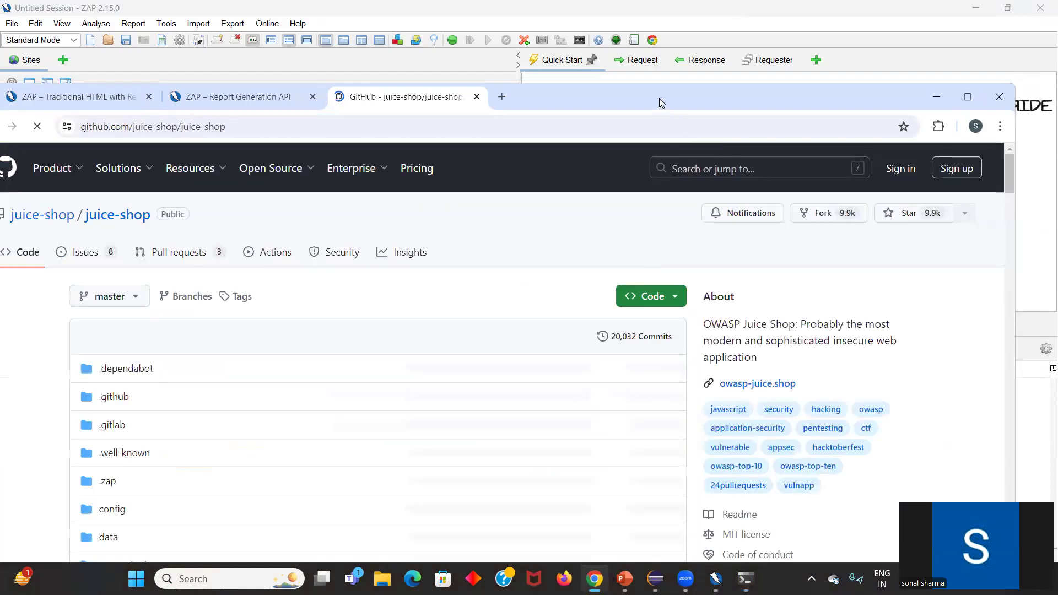
{"action": "left_click_drag", "start_coordinate": [672, 88], "coordinate": [698, 76]}
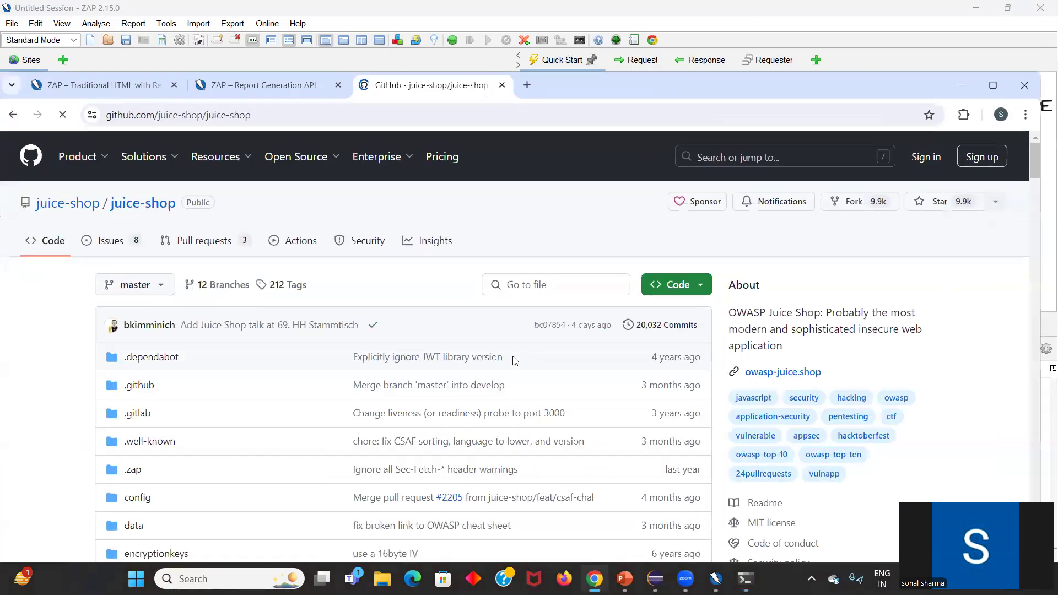
{"action": "scroll", "coordinate": [516, 359], "scroll_direction": "down", "scroll_amount": 12}
{"action": "scroll", "coordinate": [515, 358], "scroll_direction": "down", "scroll_amount": 20}
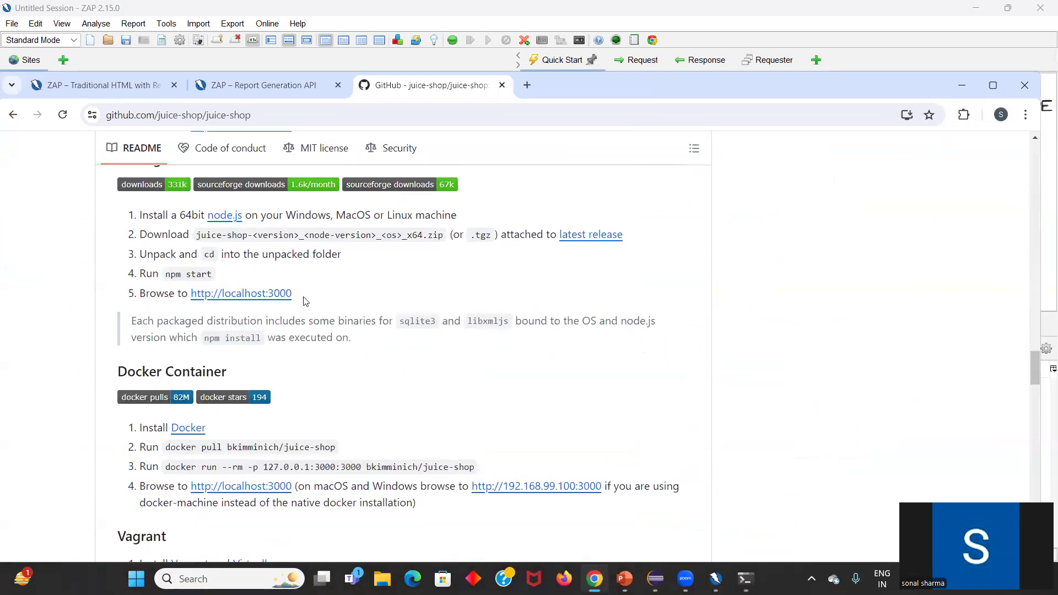
{"action": "left_click_drag", "start_coordinate": [298, 296], "coordinate": [191, 303]}
{"action": "key", "text": "ctrl+c"}
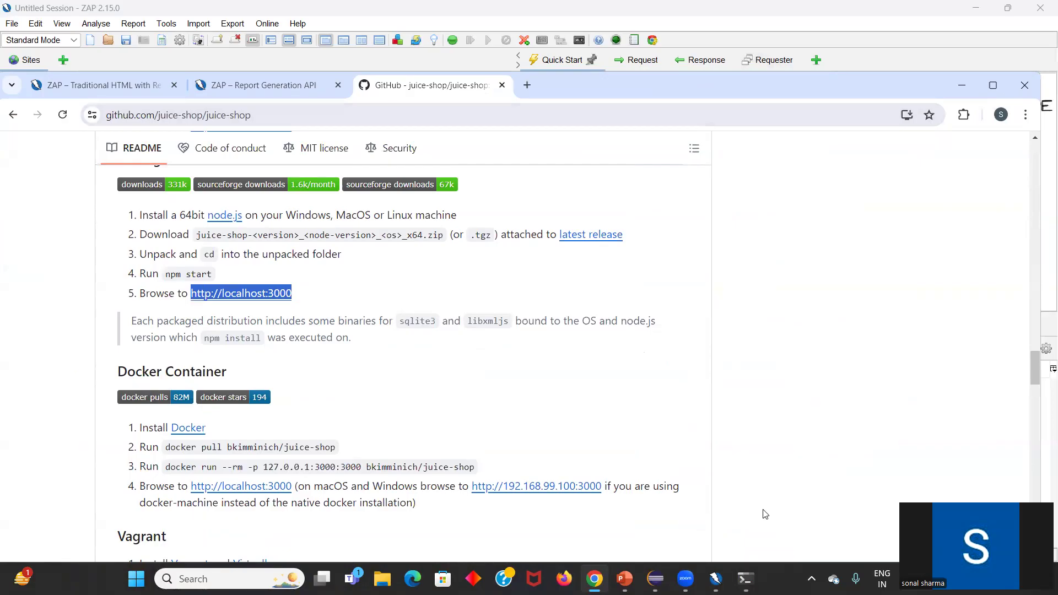
{"action": "key", "text": "ctrl+w"}
{"action": "key", "text": "alt+Tab"}
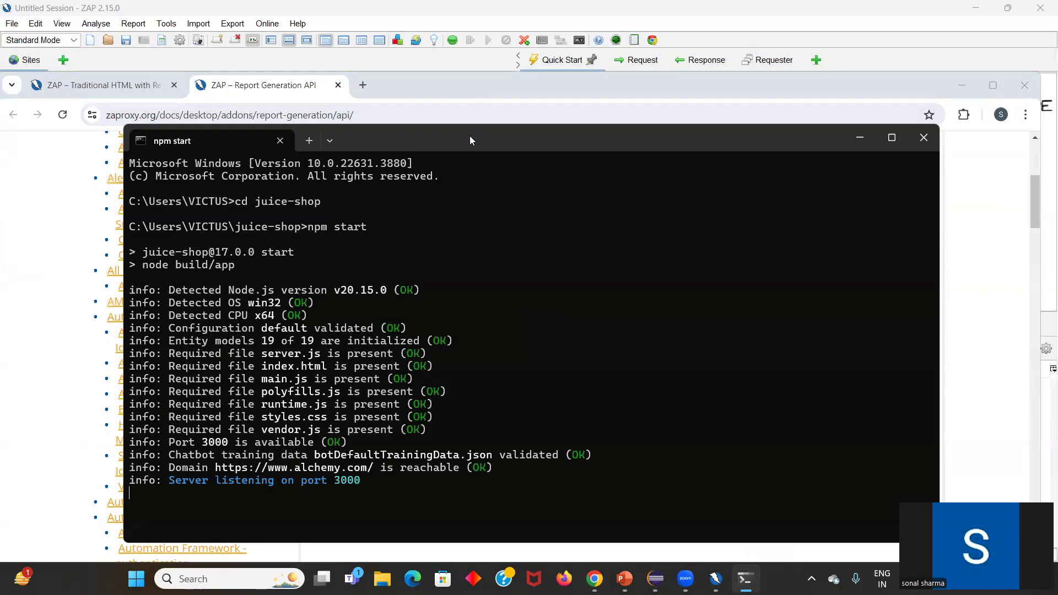
{"action": "left_click", "coordinate": [363, 85]}
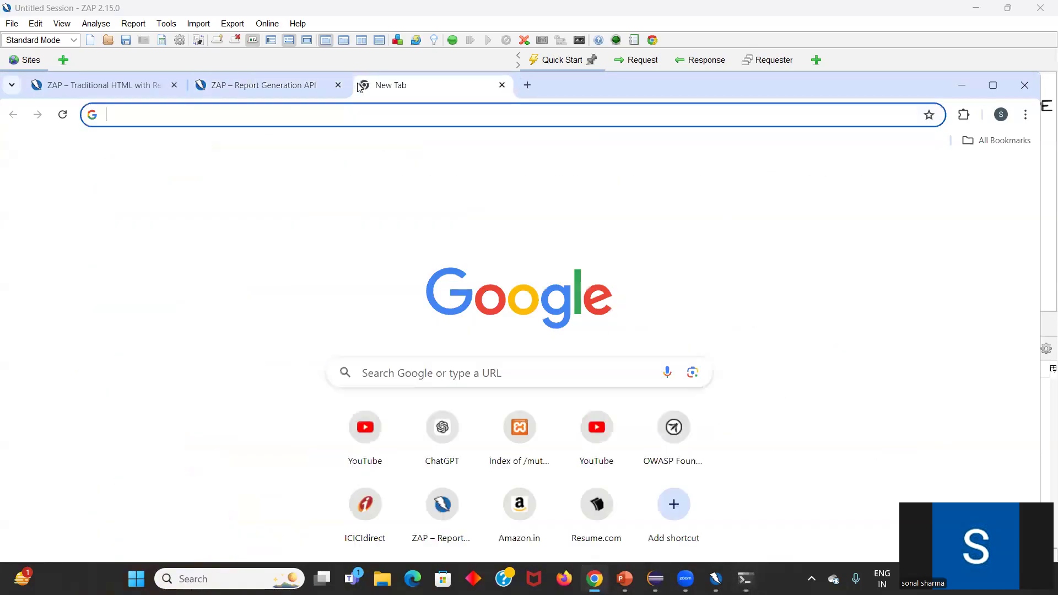
{"action": "key", "text": "ctrl+v"}
{"action": "key", "text": "Return"}
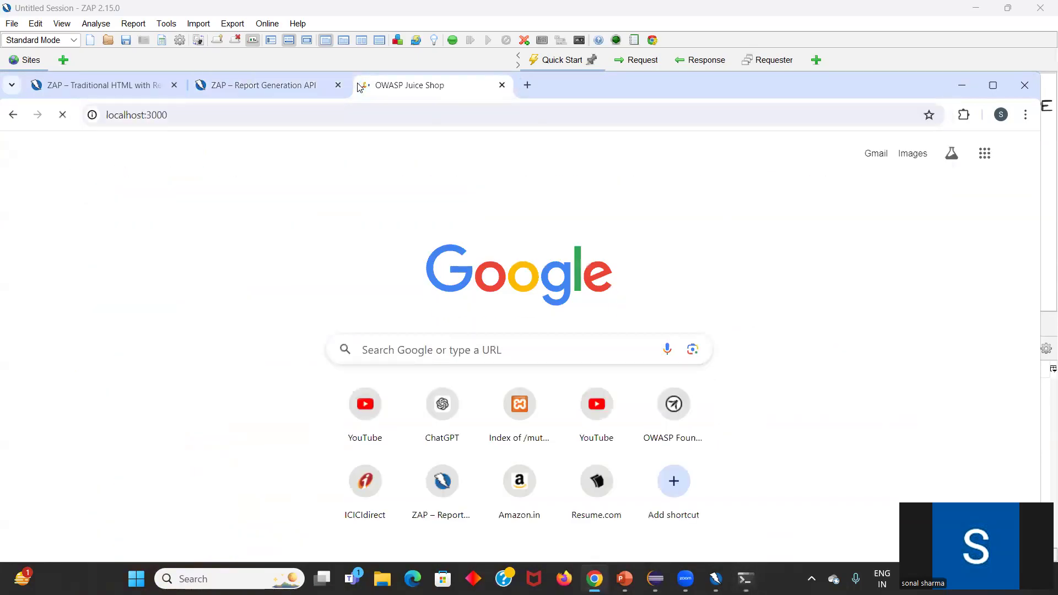
{"action": "scroll", "coordinate": [410, 387], "scroll_direction": "down", "scroll_amount": 3}
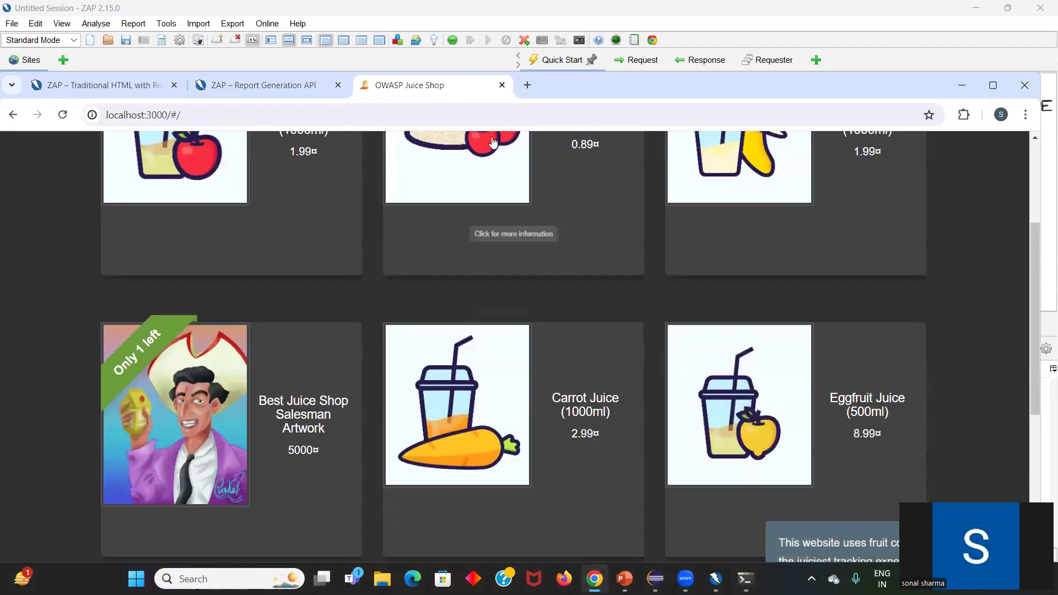
{"action": "left_click", "coordinate": [502, 85]}
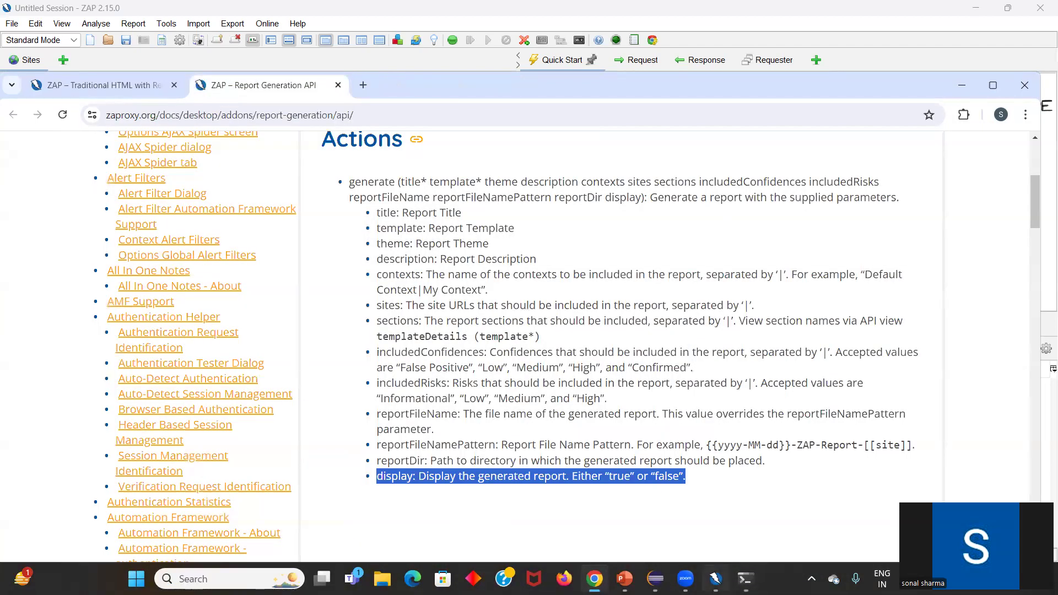
{"action": "key", "text": "alt+Tab"}
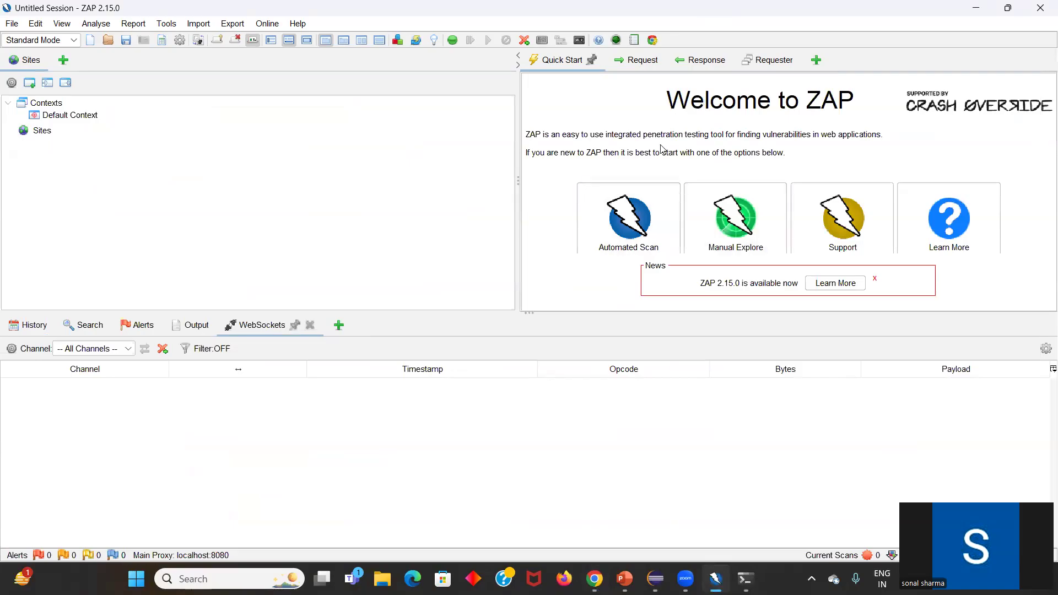
{"action": "left_click", "coordinate": [618, 230]}
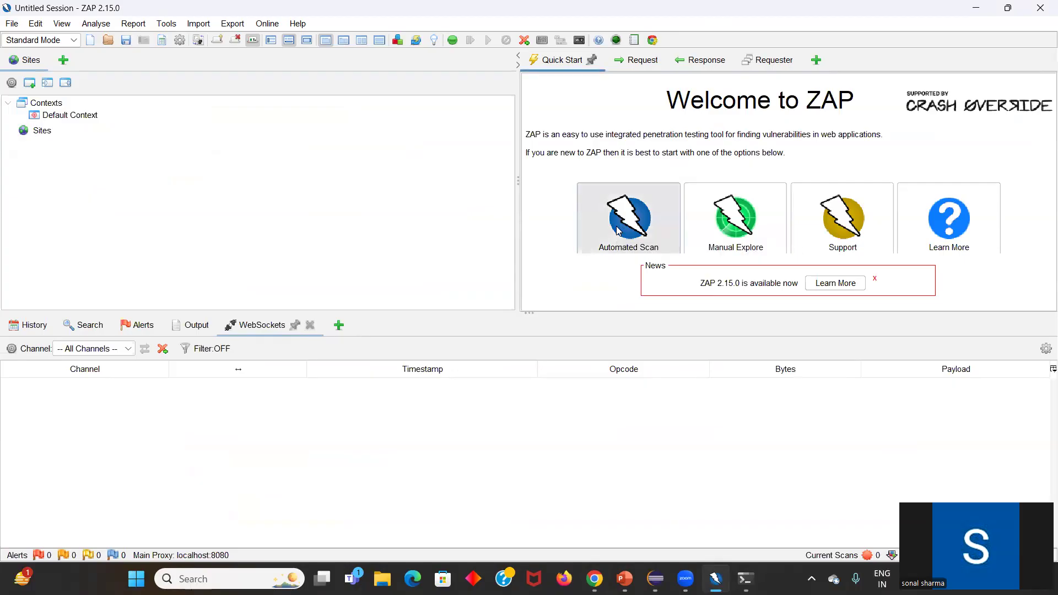
{"action": "triple_click", "coordinate": [654, 201]}
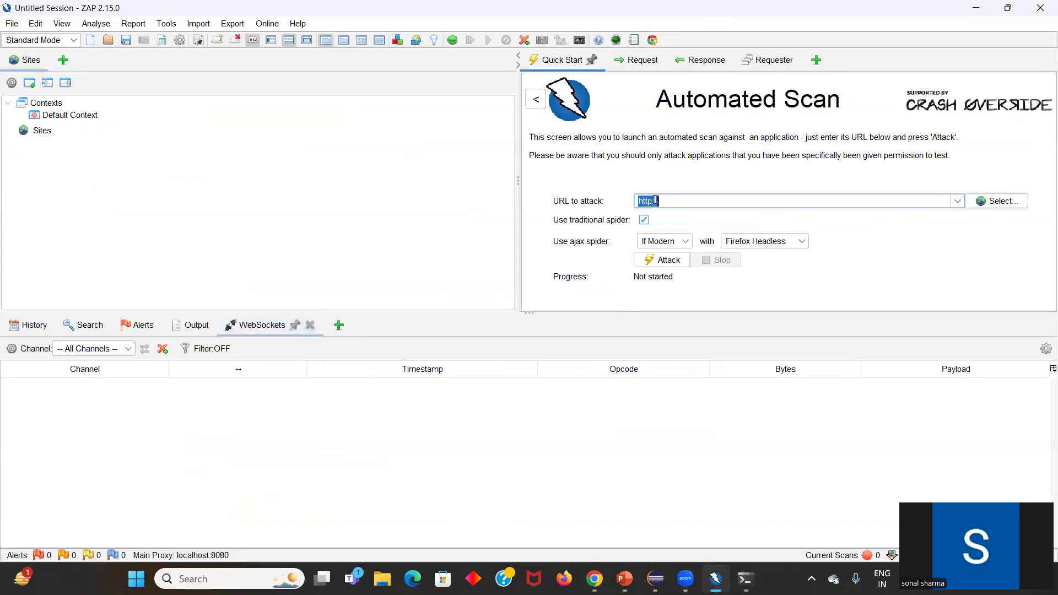
{"action": "key", "text": "BackSpace"}
{"action": "key", "text": "ctrl+v"}
{"action": "left_click", "coordinate": [661, 260]}
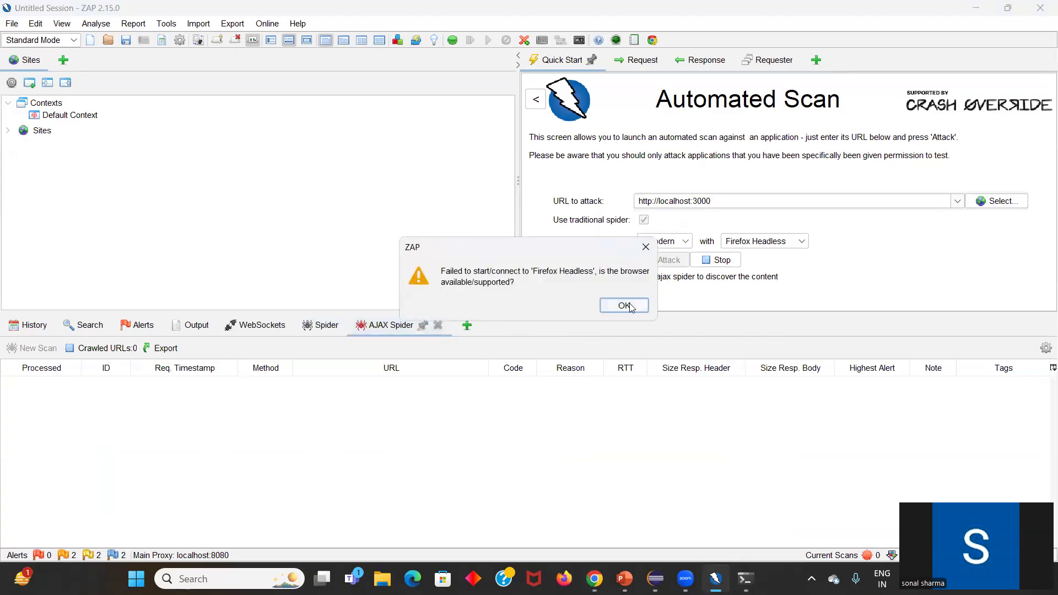
{"action": "left_click", "coordinate": [625, 305]}
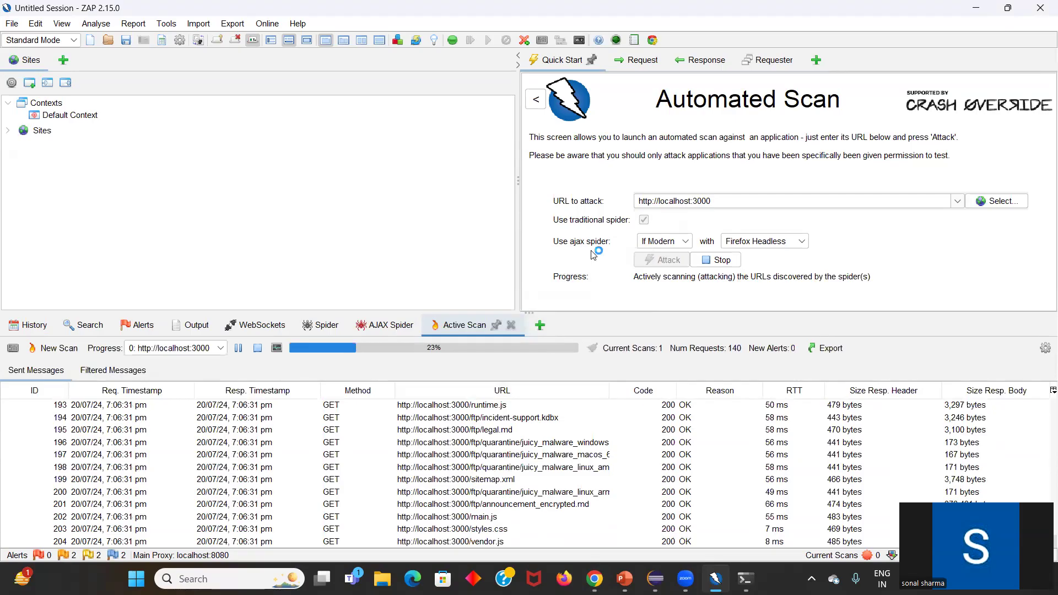
Step: Examine the AJAX Spider results and the progress of the active scan
{"action": "left_click", "coordinate": [389, 325]}
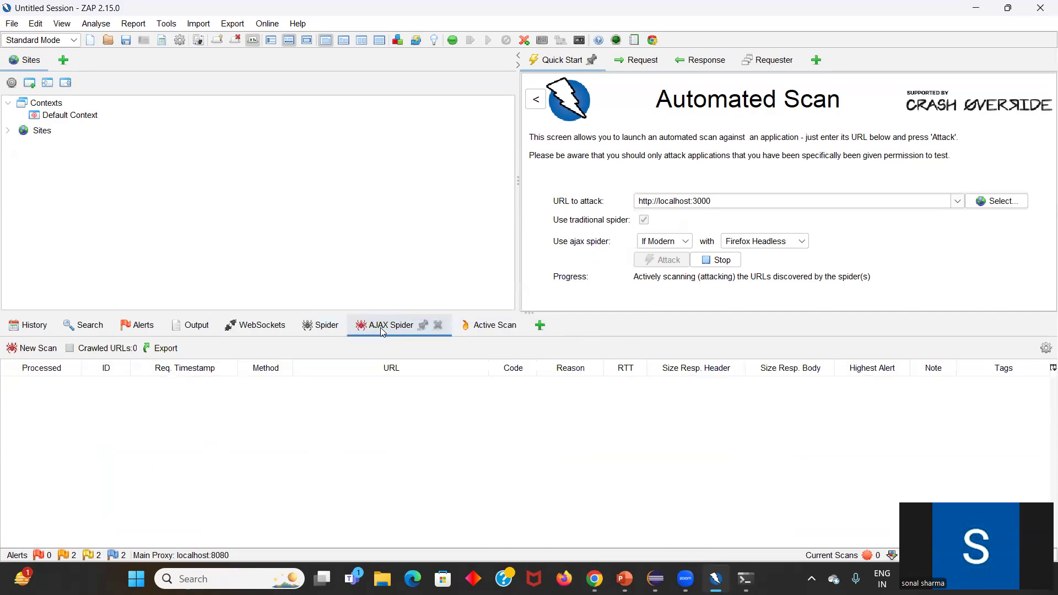
{"action": "left_click", "coordinate": [466, 325]}
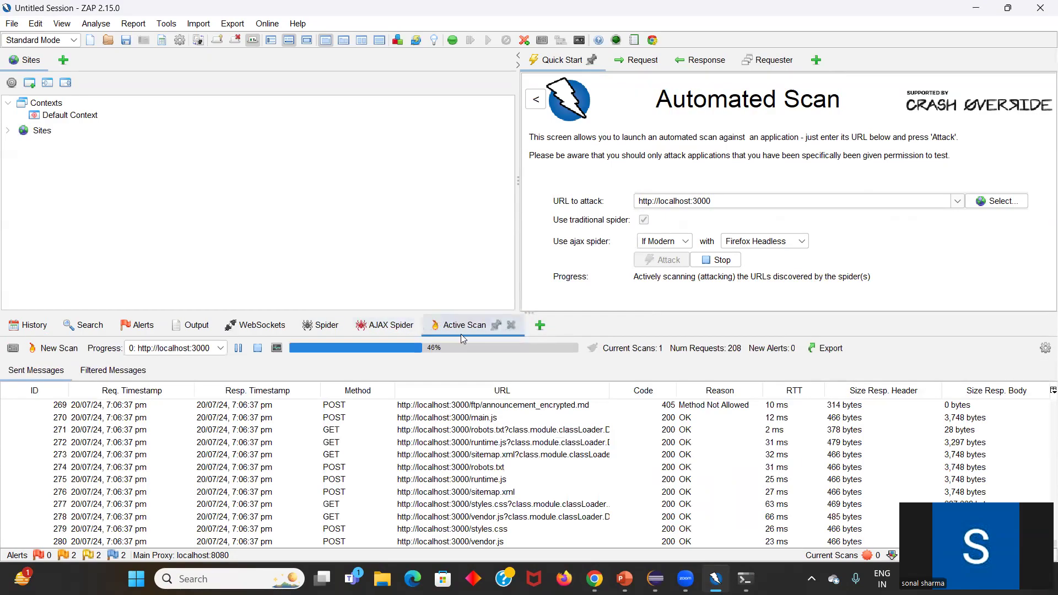
Step: Look over the browser choices for the AJAX spider and the requests sent by the active scan
{"action": "left_click", "coordinate": [801, 240]}
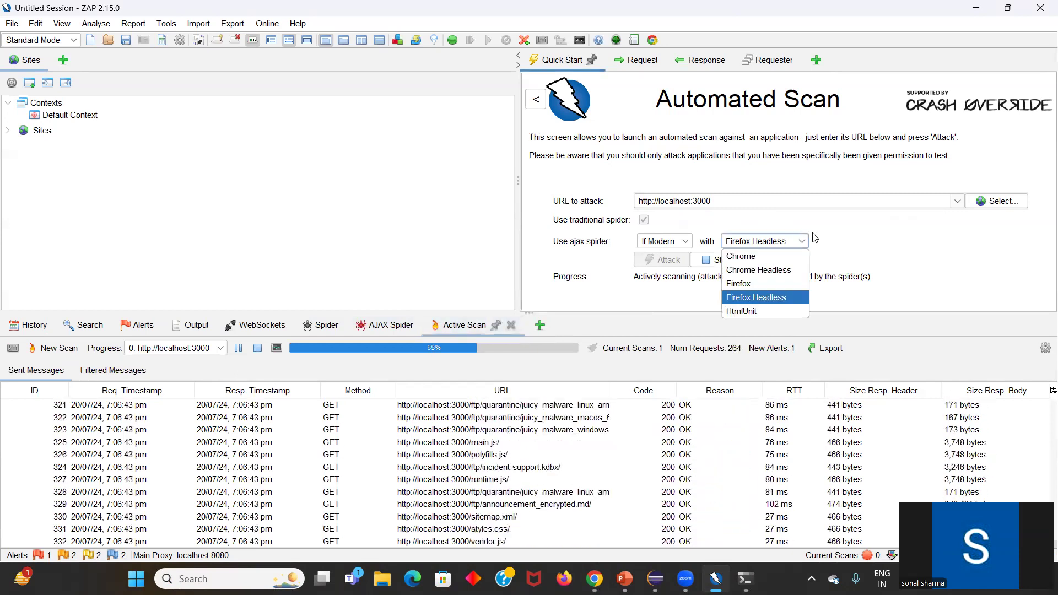
{"action": "left_click", "coordinate": [842, 215]}
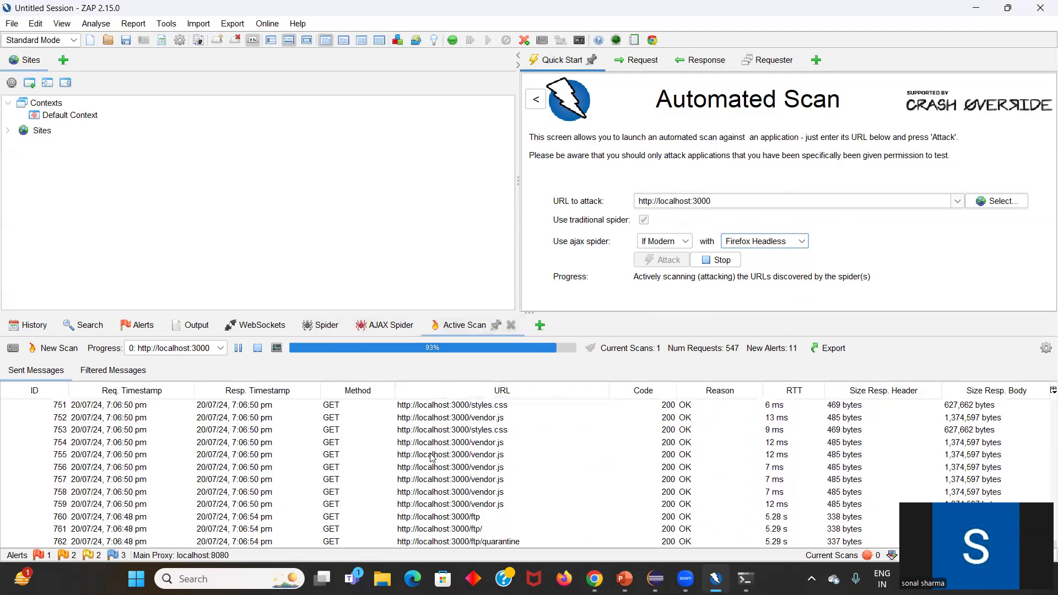
{"action": "scroll", "coordinate": [433, 456], "scroll_direction": "up", "scroll_amount": 20}
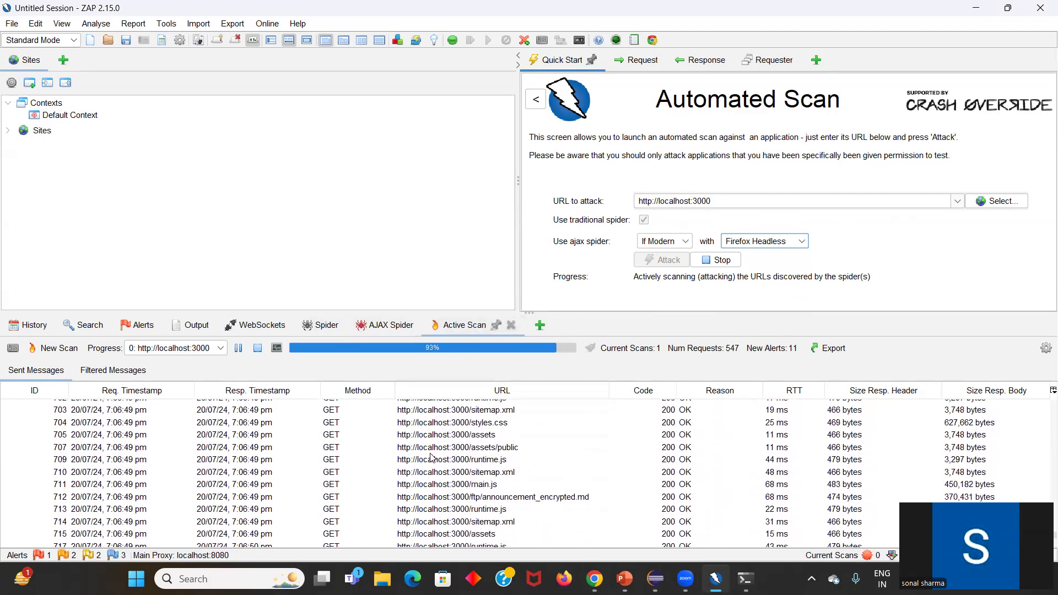
{"action": "scroll", "coordinate": [432, 458], "scroll_direction": "up", "scroll_amount": 1}
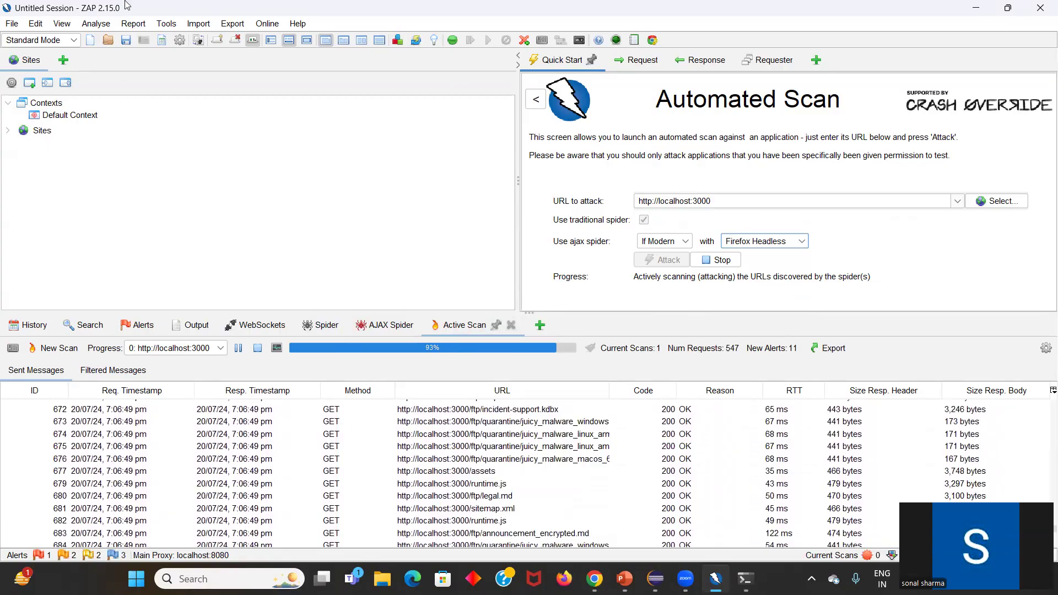
Step: Open the Default Policy for modification from the Scan Policy Manager
{"action": "left_click", "coordinate": [166, 24]}
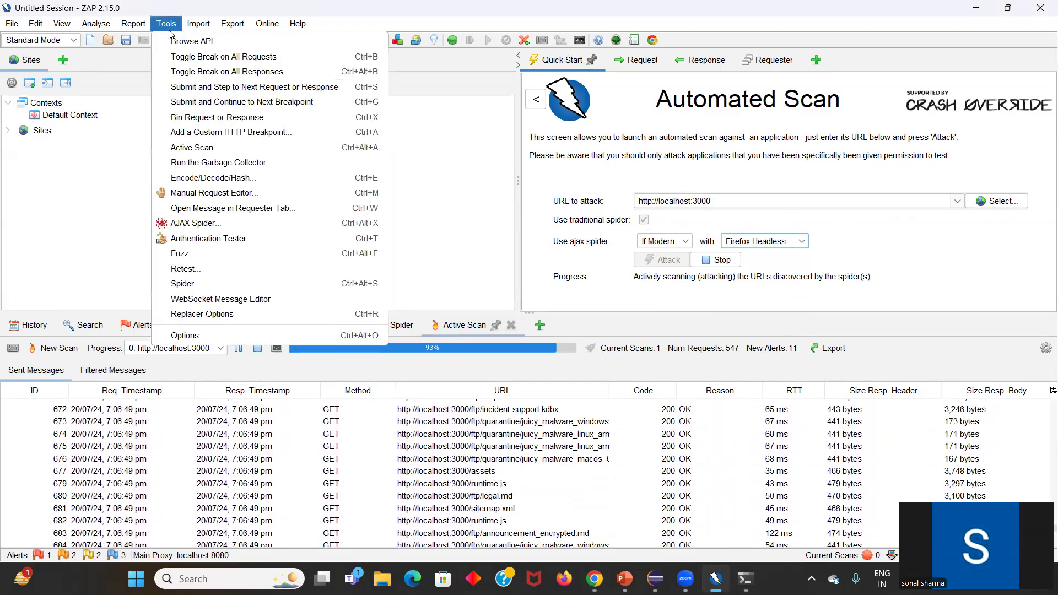
{"action": "mouse_move", "coordinate": [95, 24]}
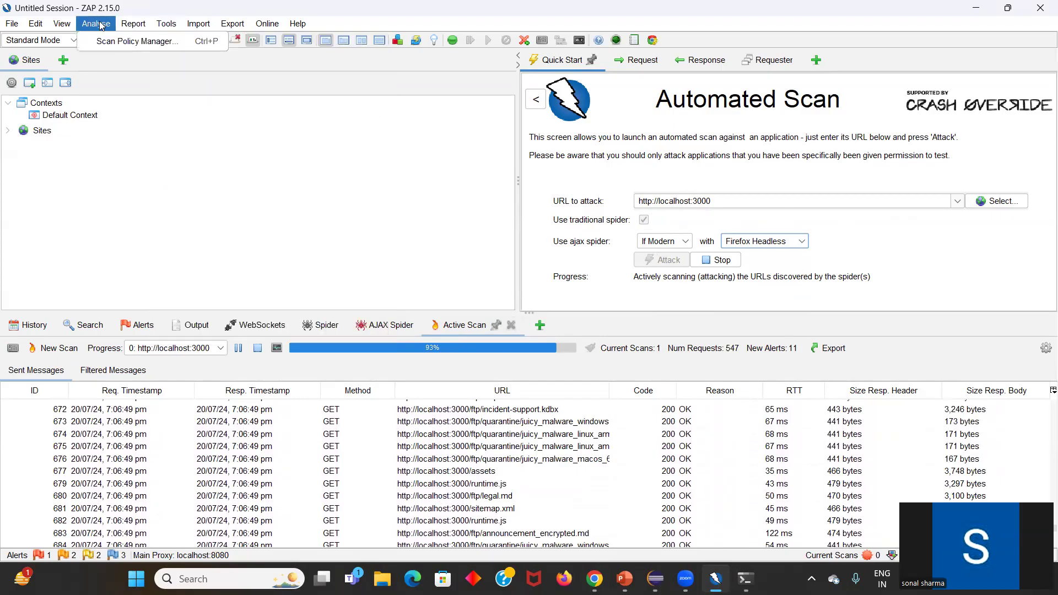
{"action": "left_click", "coordinate": [121, 42]}
{"action": "left_click", "coordinate": [411, 205]}
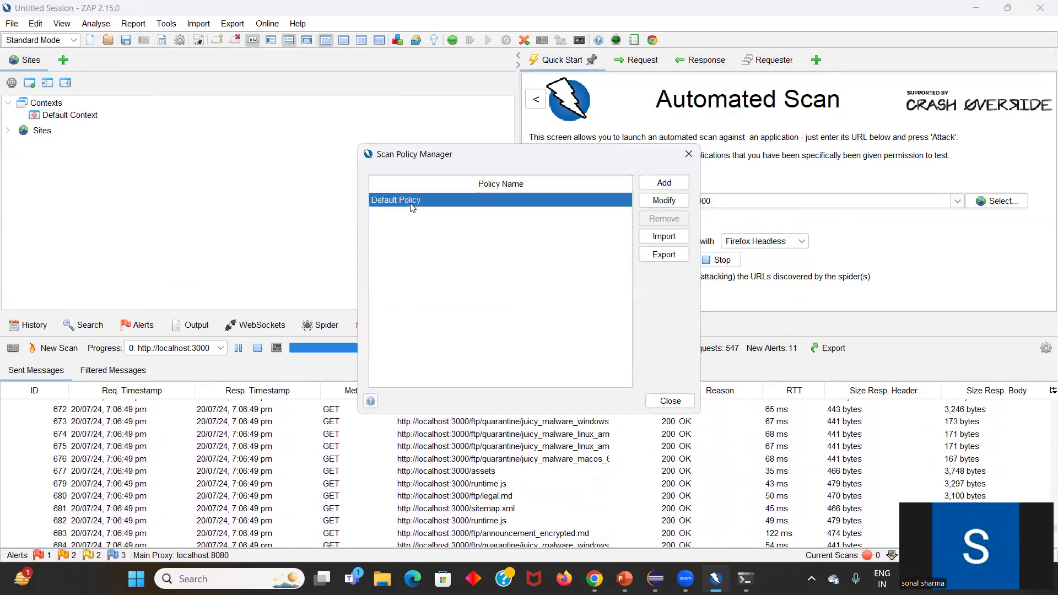
{"action": "left_click", "coordinate": [651, 188]}
{"action": "left_click", "coordinate": [665, 201]}
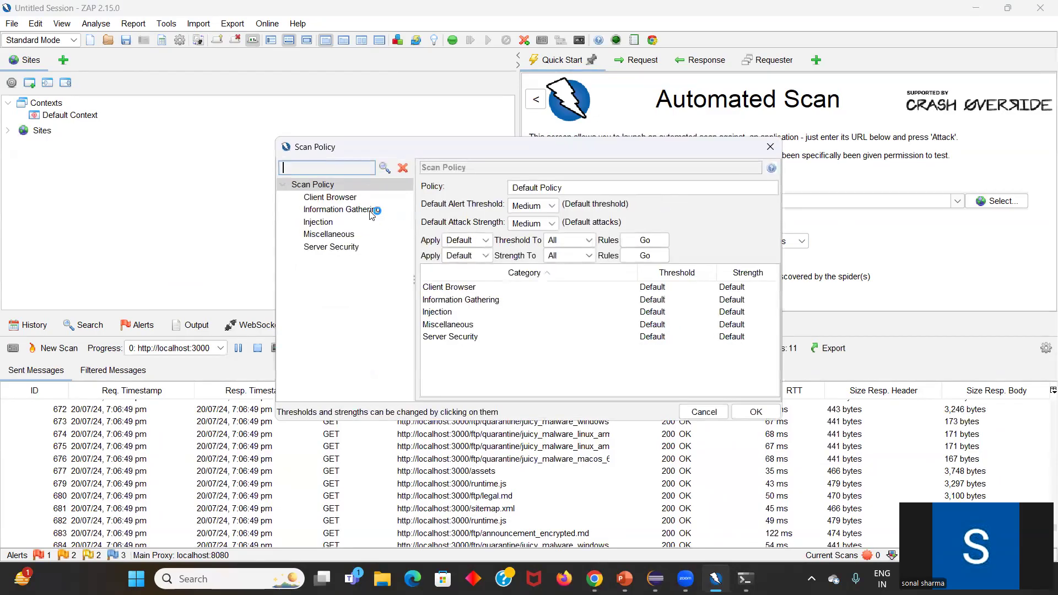
Step: Review the policy's tests under Client Browser, Information Gathering, Injection, Miscellaneous and Server Security, ending on the Injection tests
{"action": "left_click", "coordinate": [353, 197]}
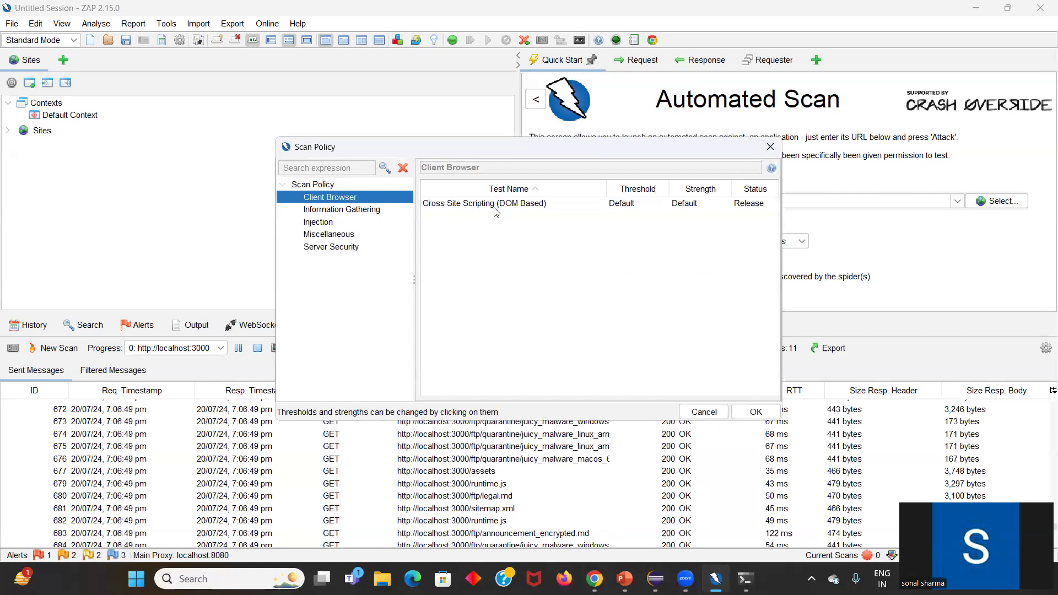
{"action": "left_click", "coordinate": [367, 210]}
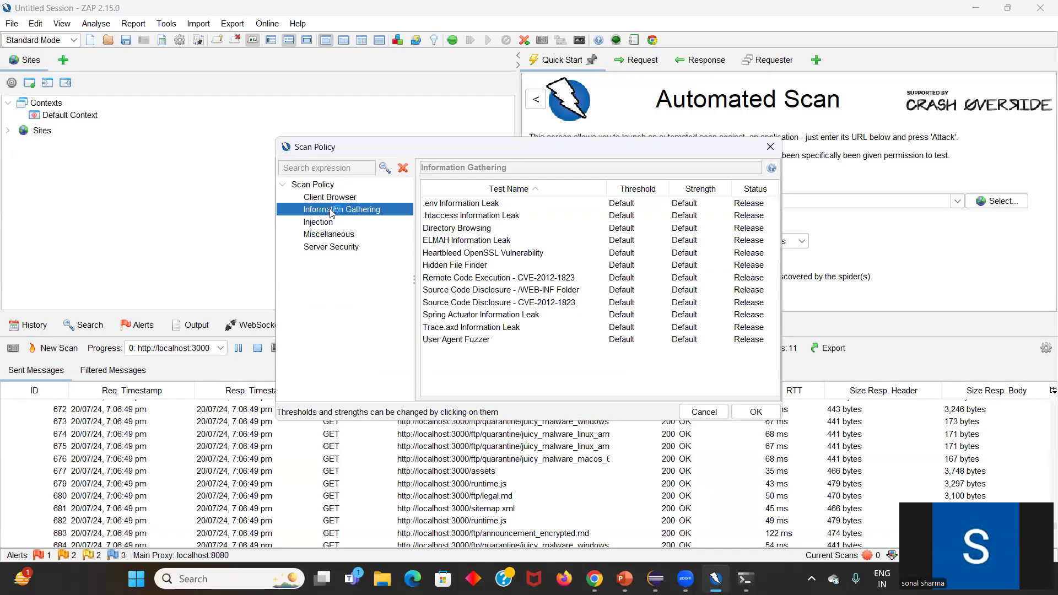
{"action": "left_click", "coordinate": [340, 226]}
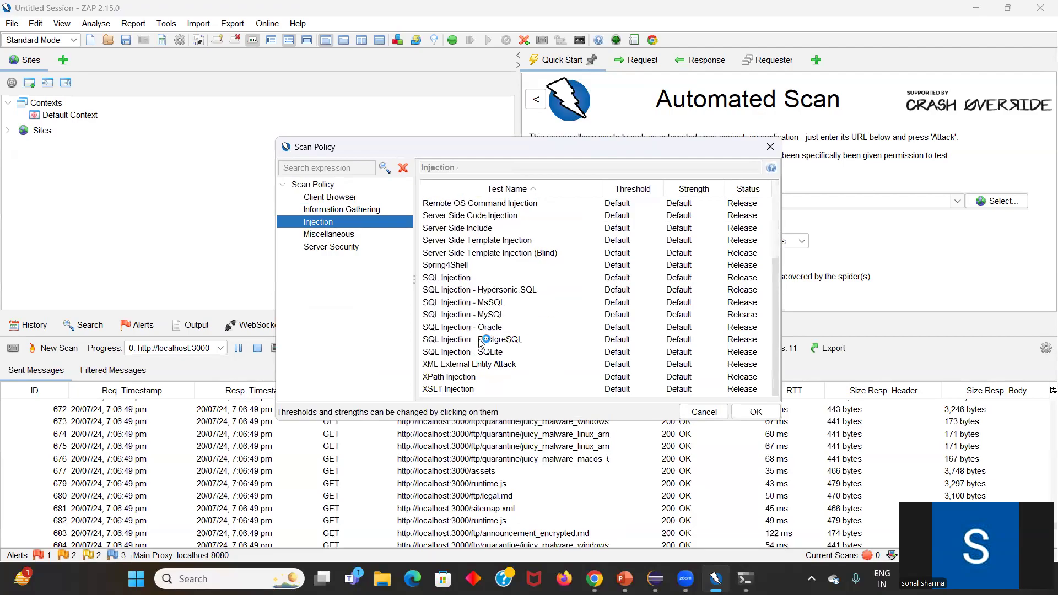
{"action": "left_click", "coordinate": [344, 237]}
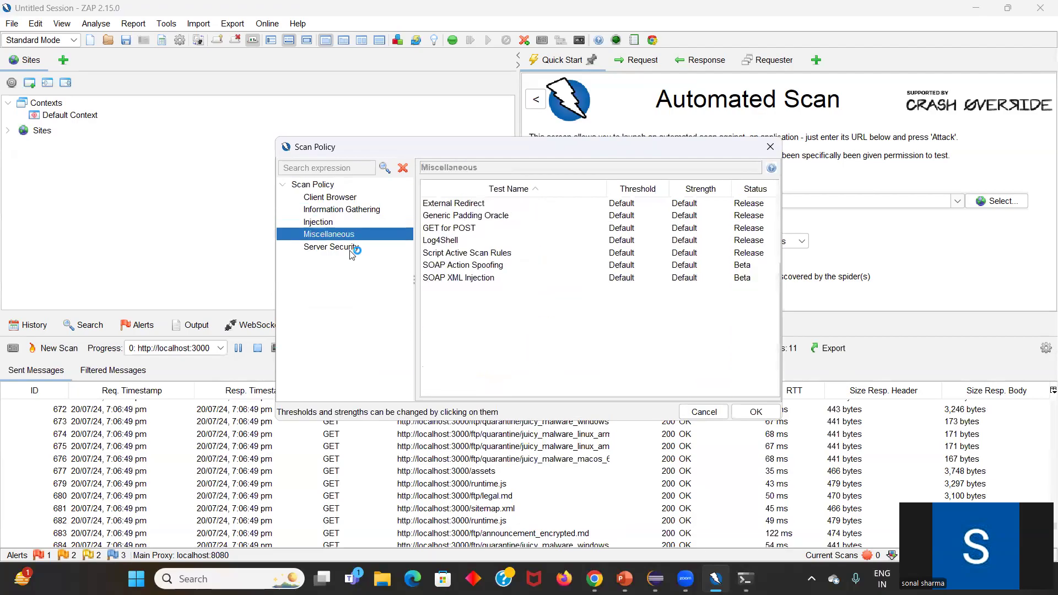
{"action": "left_click", "coordinate": [355, 251]}
{"action": "left_click", "coordinate": [341, 215]}
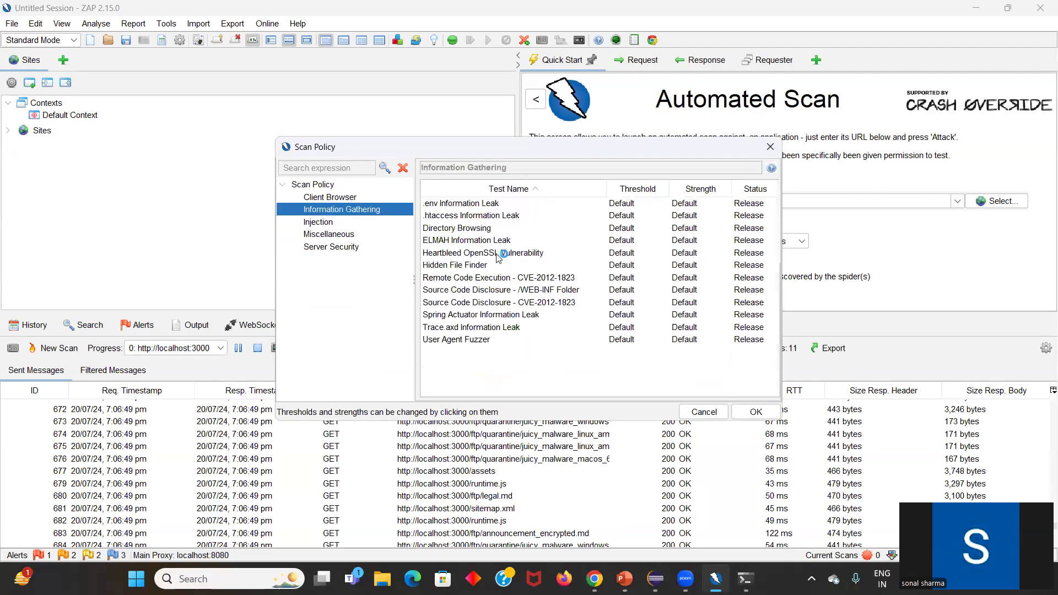
{"action": "left_click", "coordinate": [362, 224]}
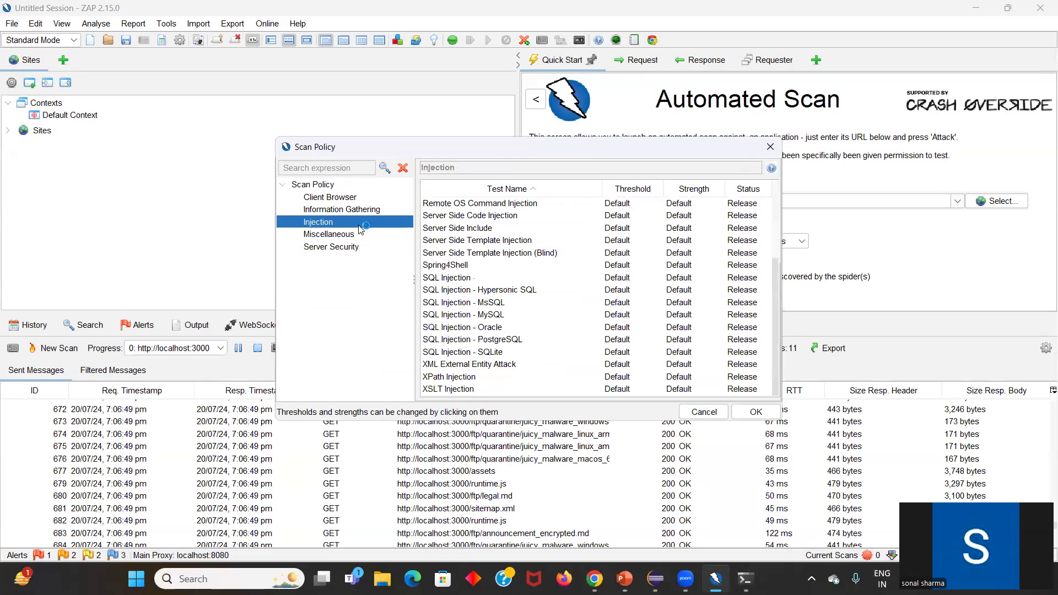
Step: View the available threshold and strength options for the Remote OS Command Injection test, keeping both at Default
{"action": "left_click", "coordinate": [623, 204]}
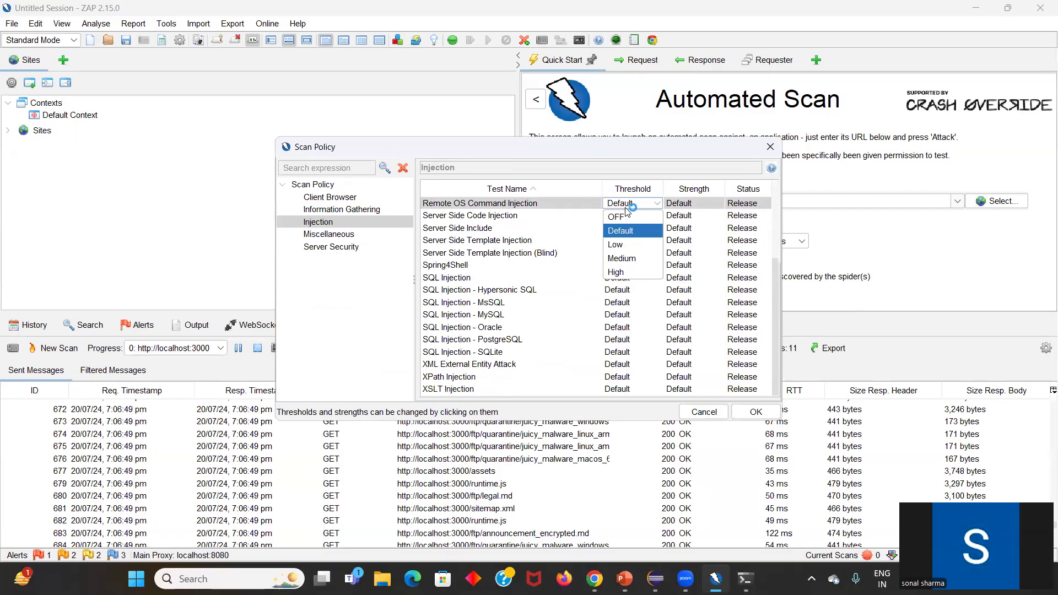
{"action": "left_click", "coordinate": [611, 154]}
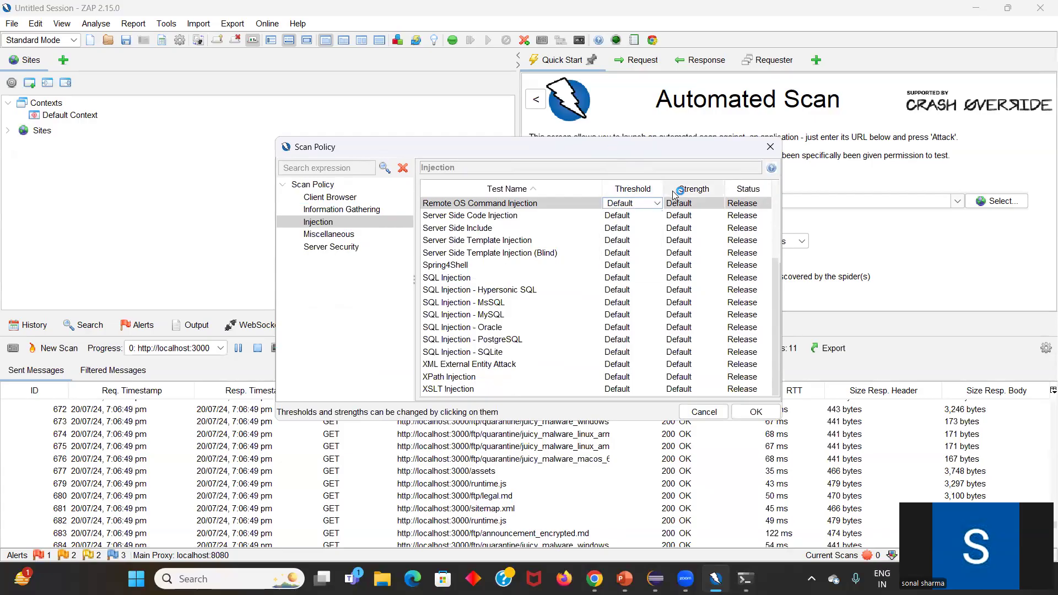
{"action": "left_click", "coordinate": [687, 205]}
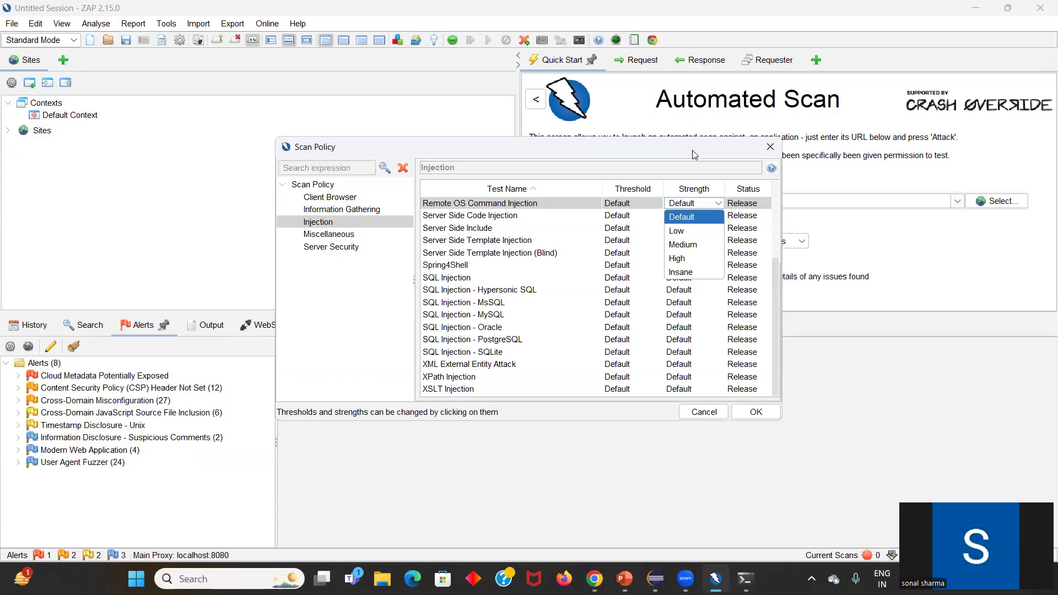
{"action": "left_click", "coordinate": [693, 151]}
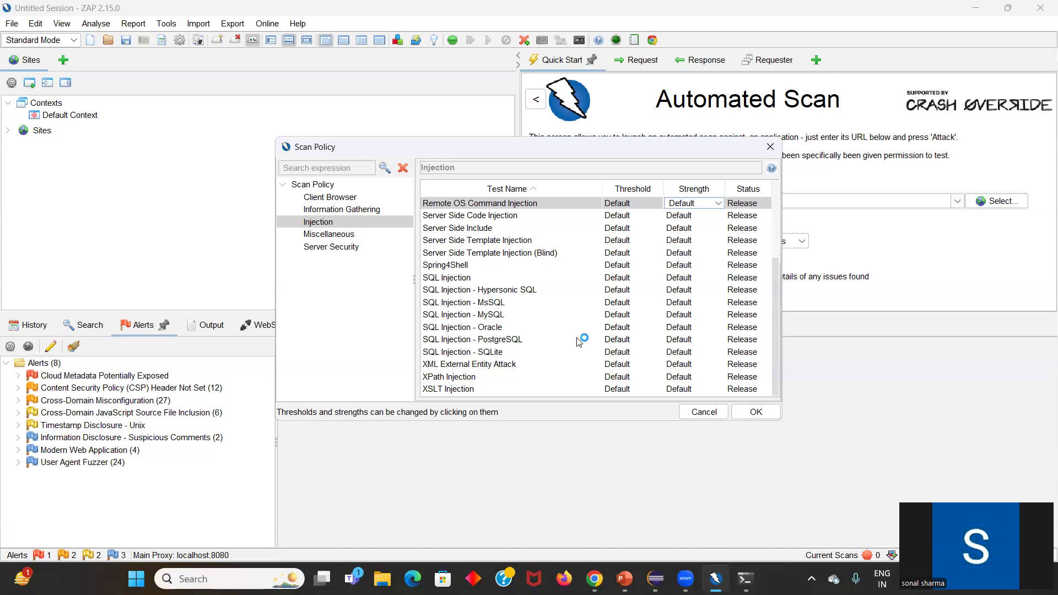
Step: Return to the Default Policy's overview, check its name field, and close the policy and its manager without saving
{"action": "left_click", "coordinate": [318, 185]}
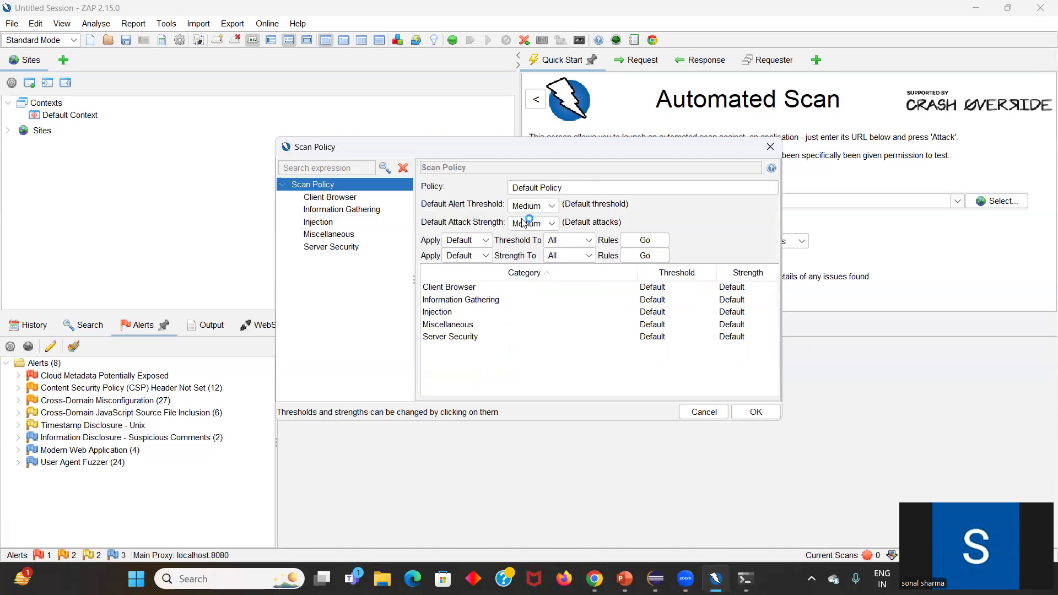
{"action": "left_click", "coordinate": [606, 185]}
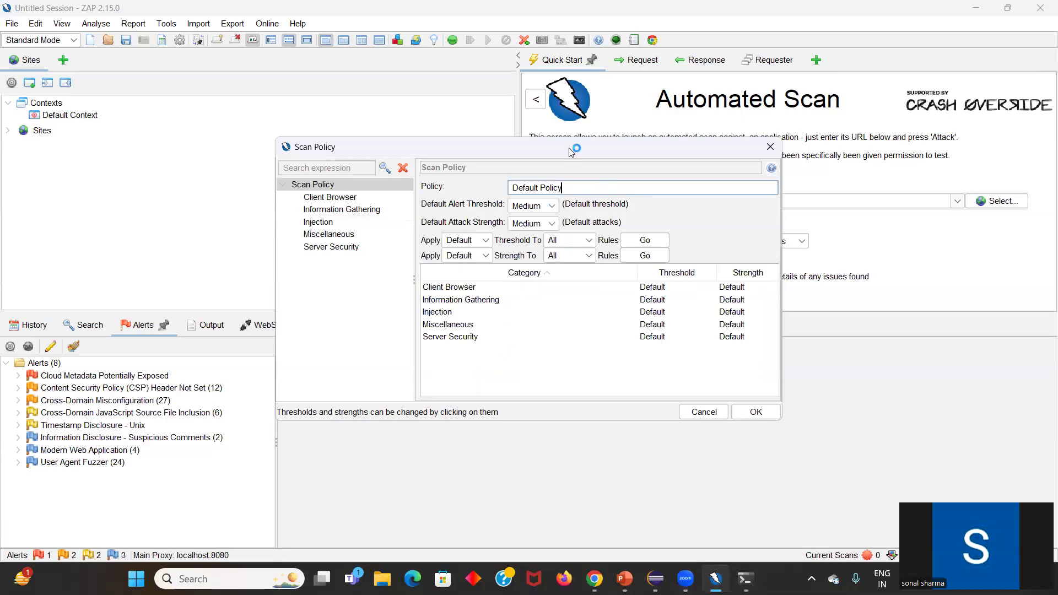
{"action": "double_click", "coordinate": [522, 186]}
{"action": "left_click", "coordinate": [700, 414]}
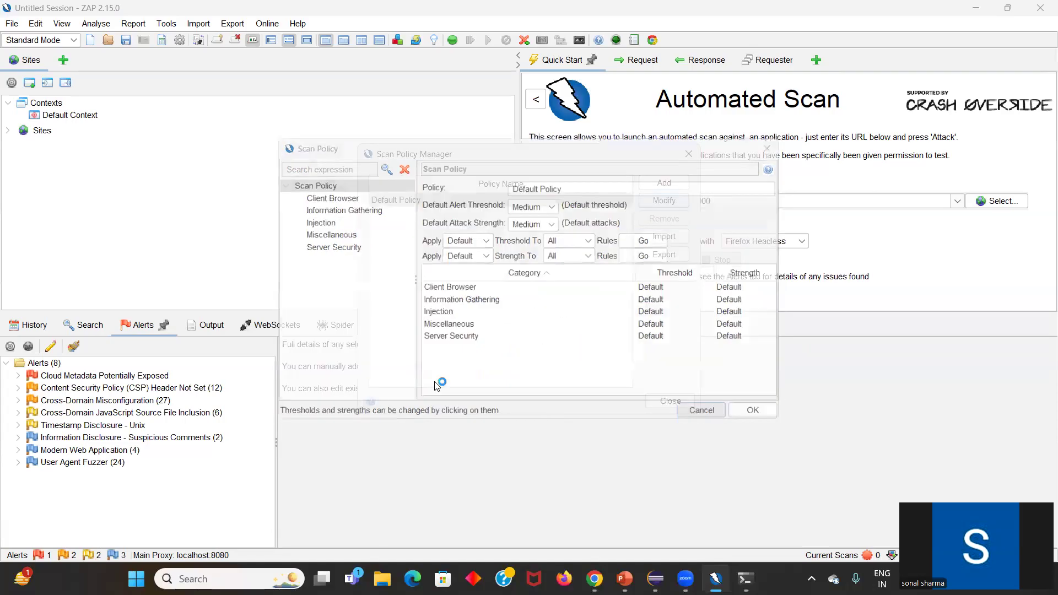
{"action": "left_click", "coordinate": [689, 154]}
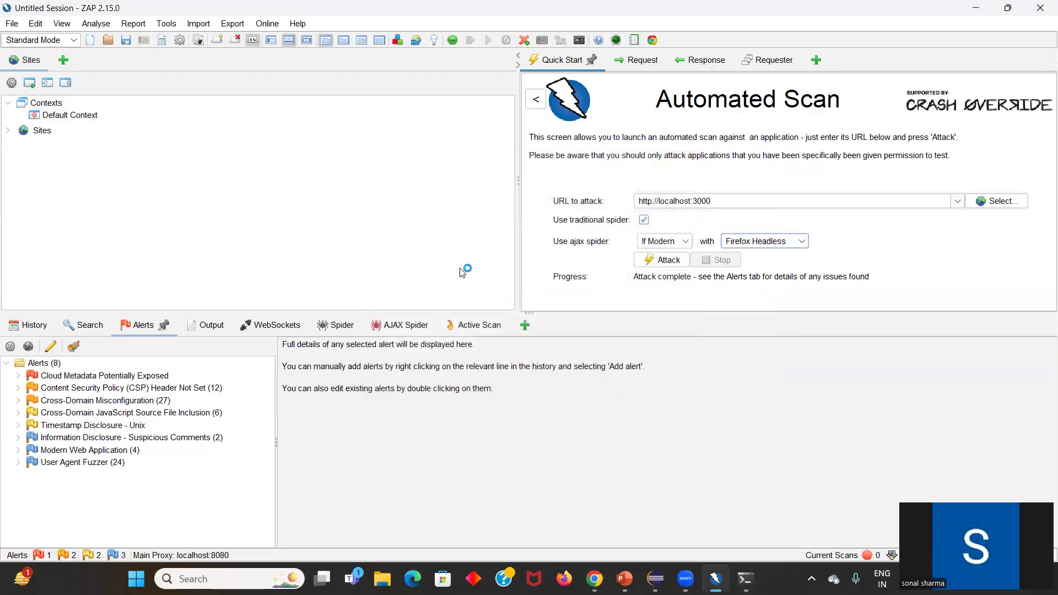
Step: Check the active scan's progress and inspect the Cloud Metadata, Content Security Policy Header and Suspicious Comments alerts
{"action": "left_click", "coordinate": [477, 321]}
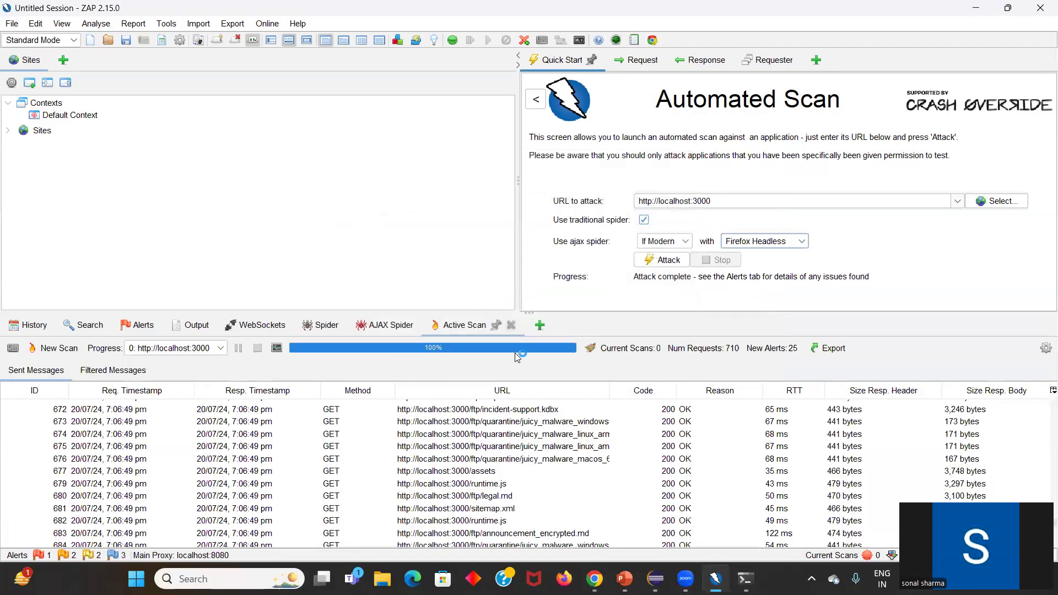
{"action": "left_click", "coordinate": [138, 325]}
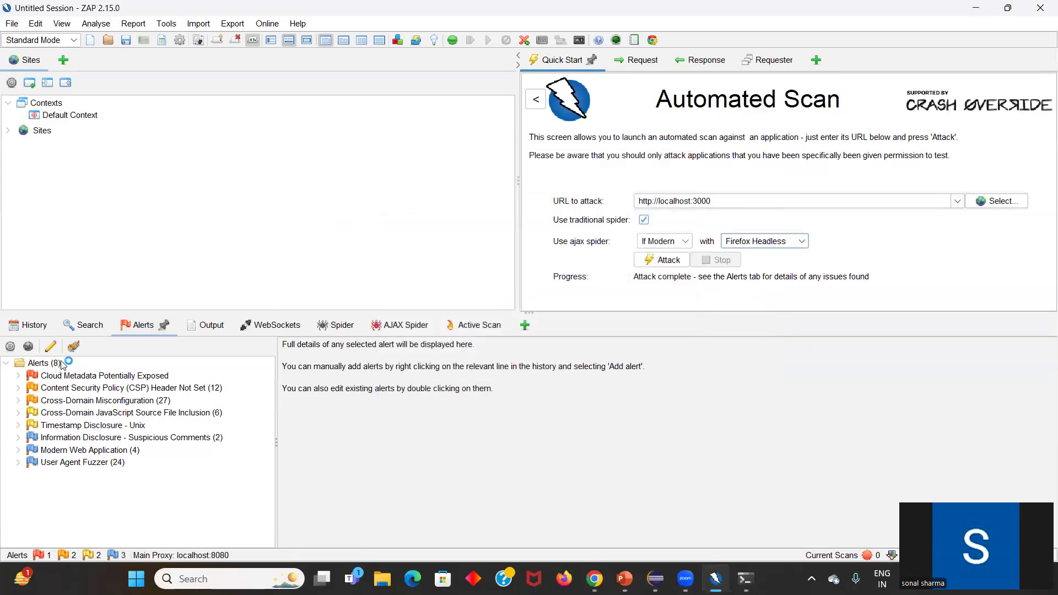
{"action": "left_click", "coordinate": [100, 379]}
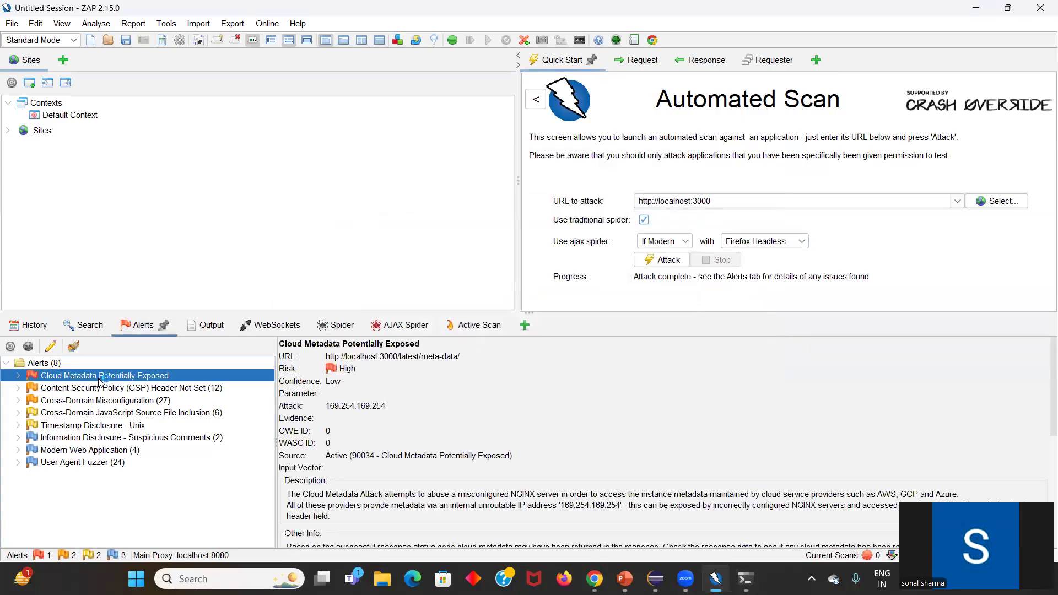
{"action": "left_click", "coordinate": [343, 454]}
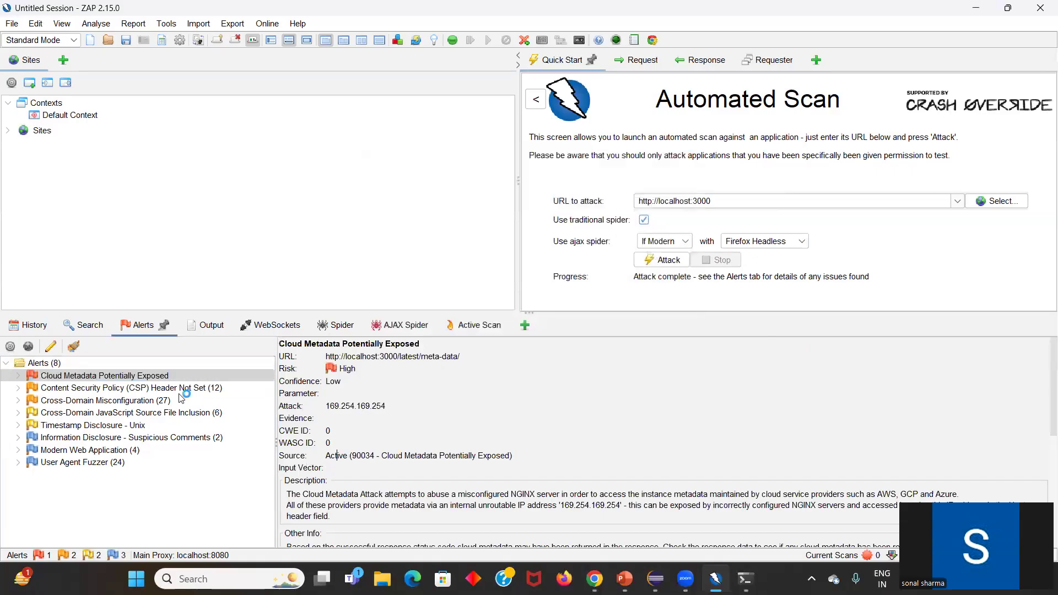
{"action": "left_click", "coordinate": [154, 389]}
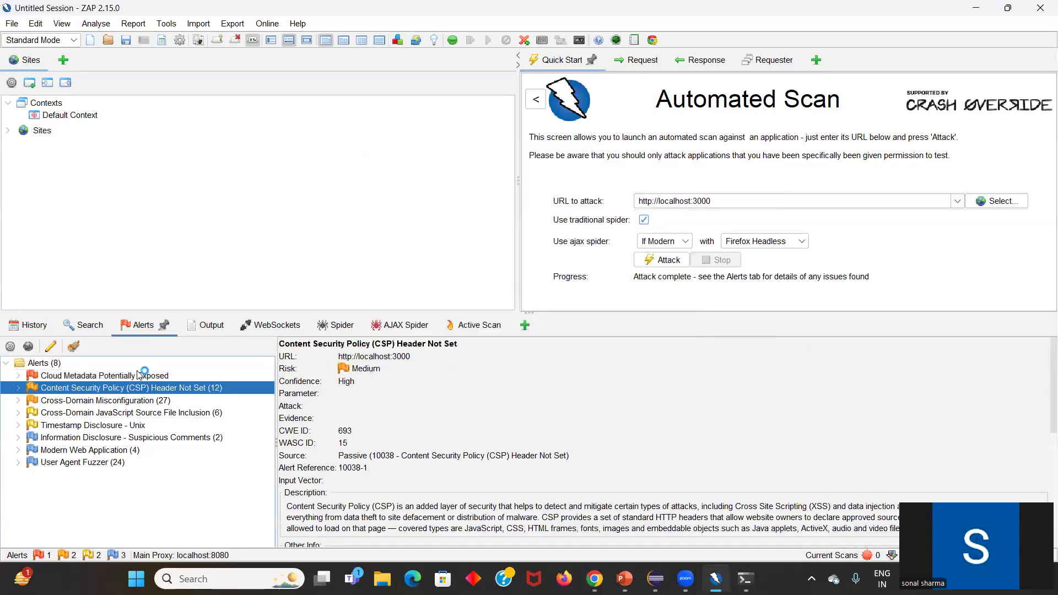
{"action": "left_click", "coordinate": [157, 437]}
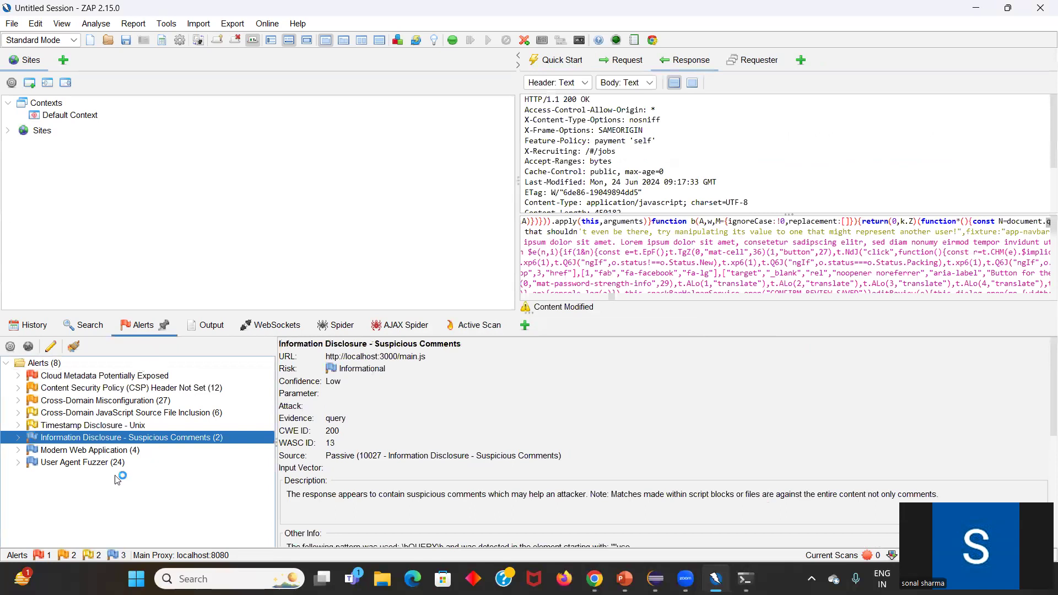